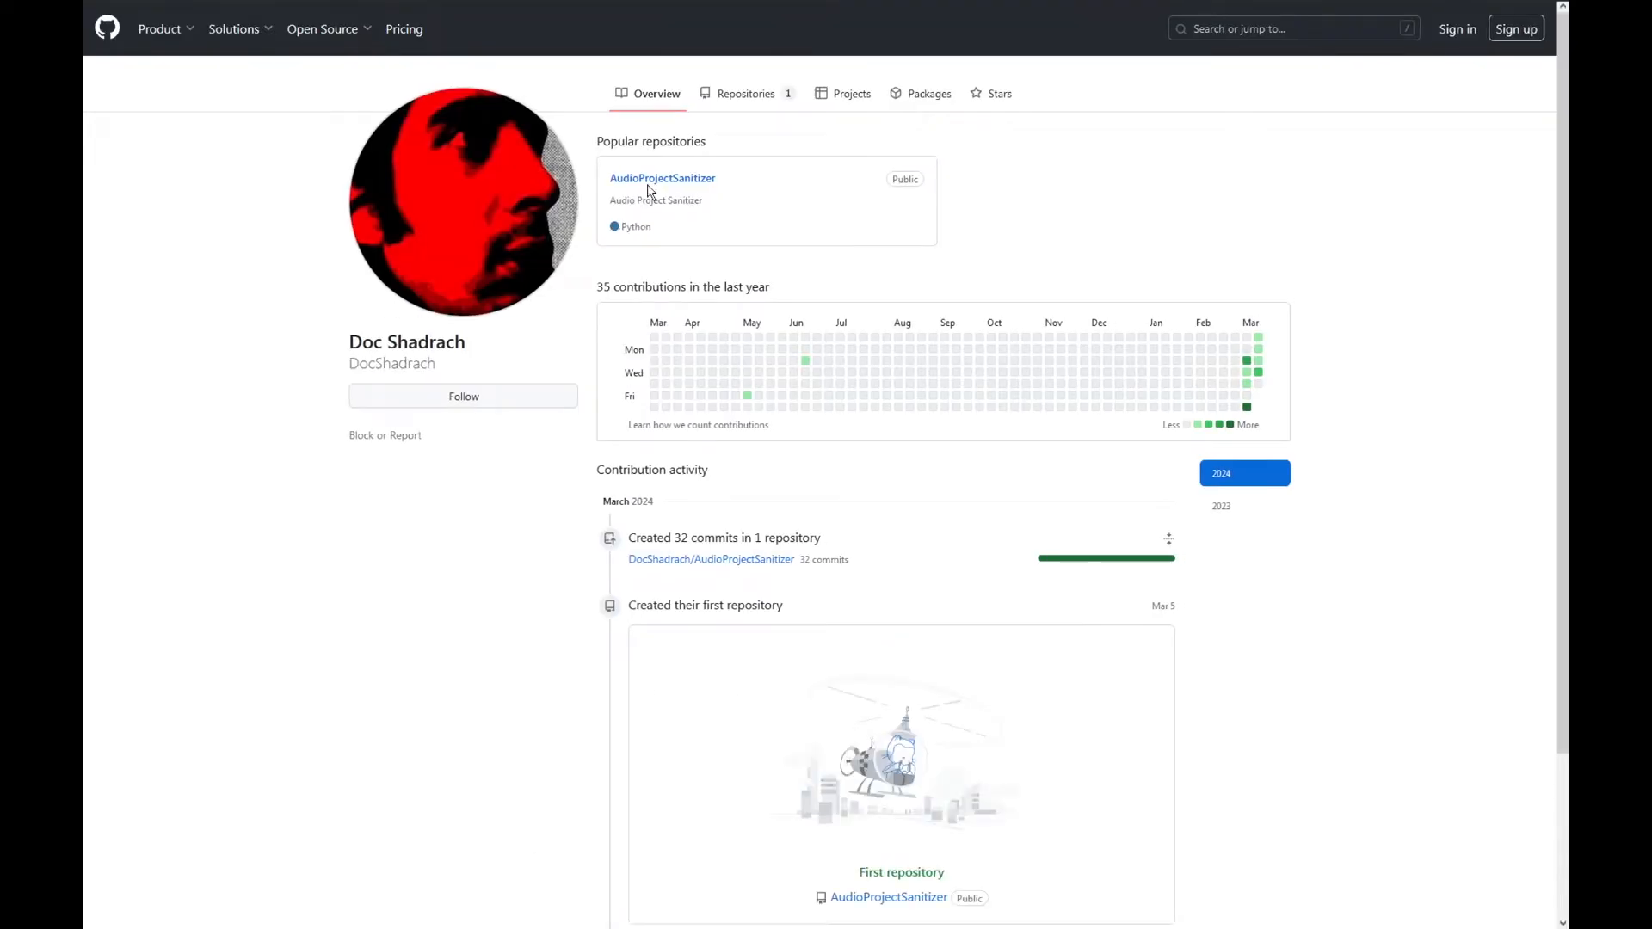
Open the AudioProjectSanitizer repository, look through the code in main.py, and return to the repository overview.
left_click(651, 183)
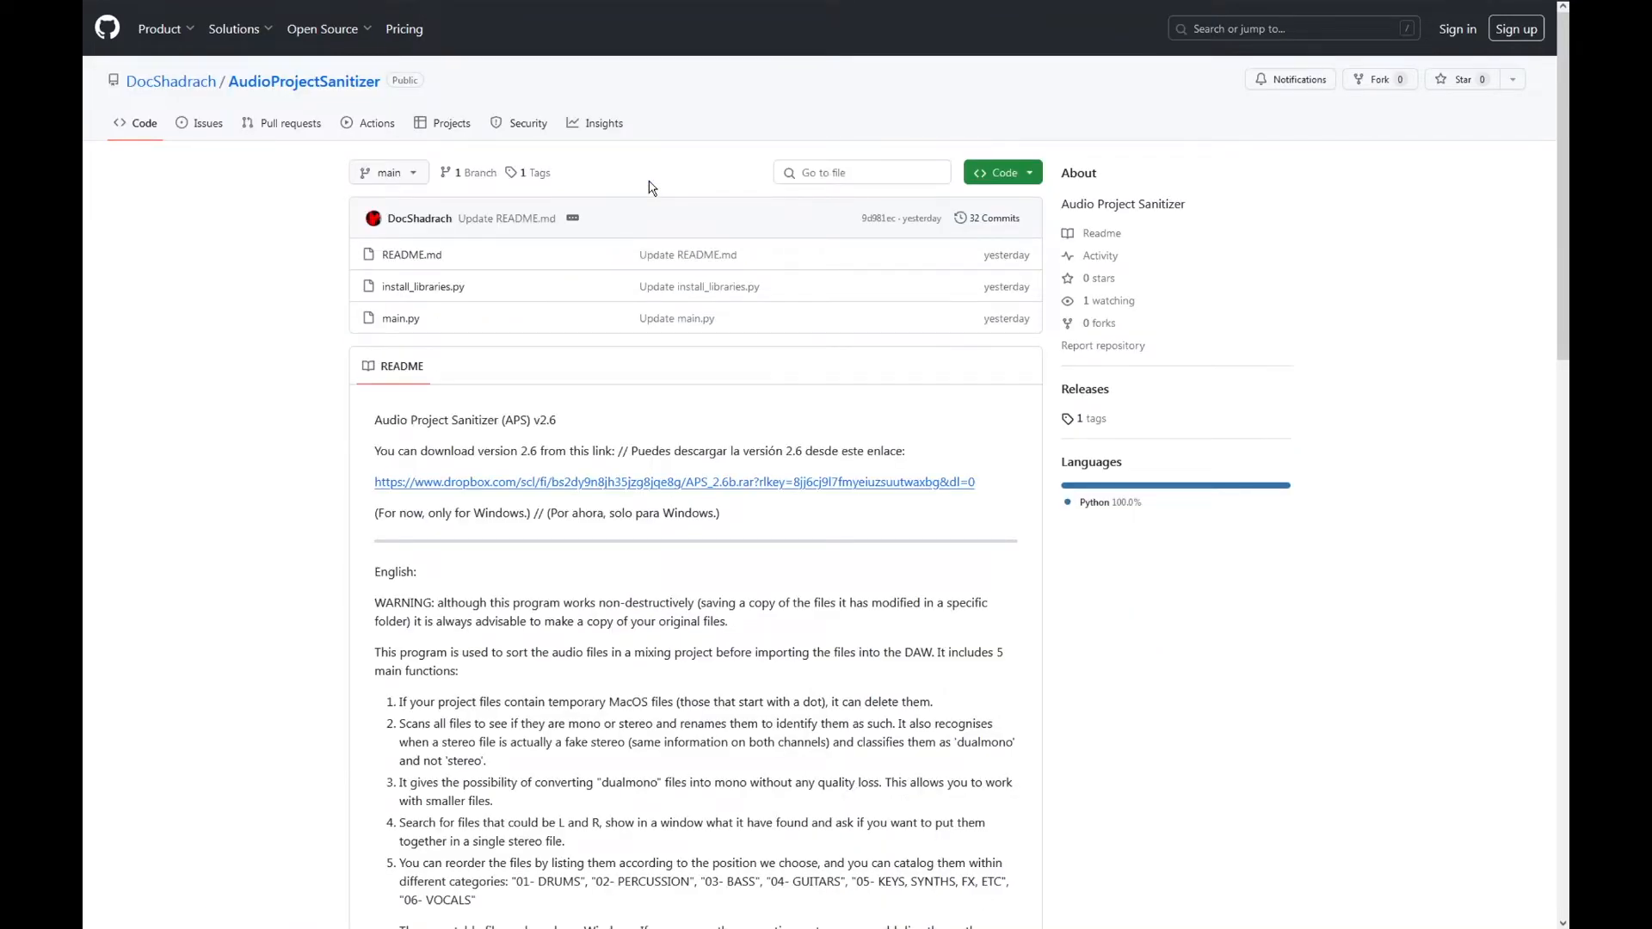
left_click(393, 322)
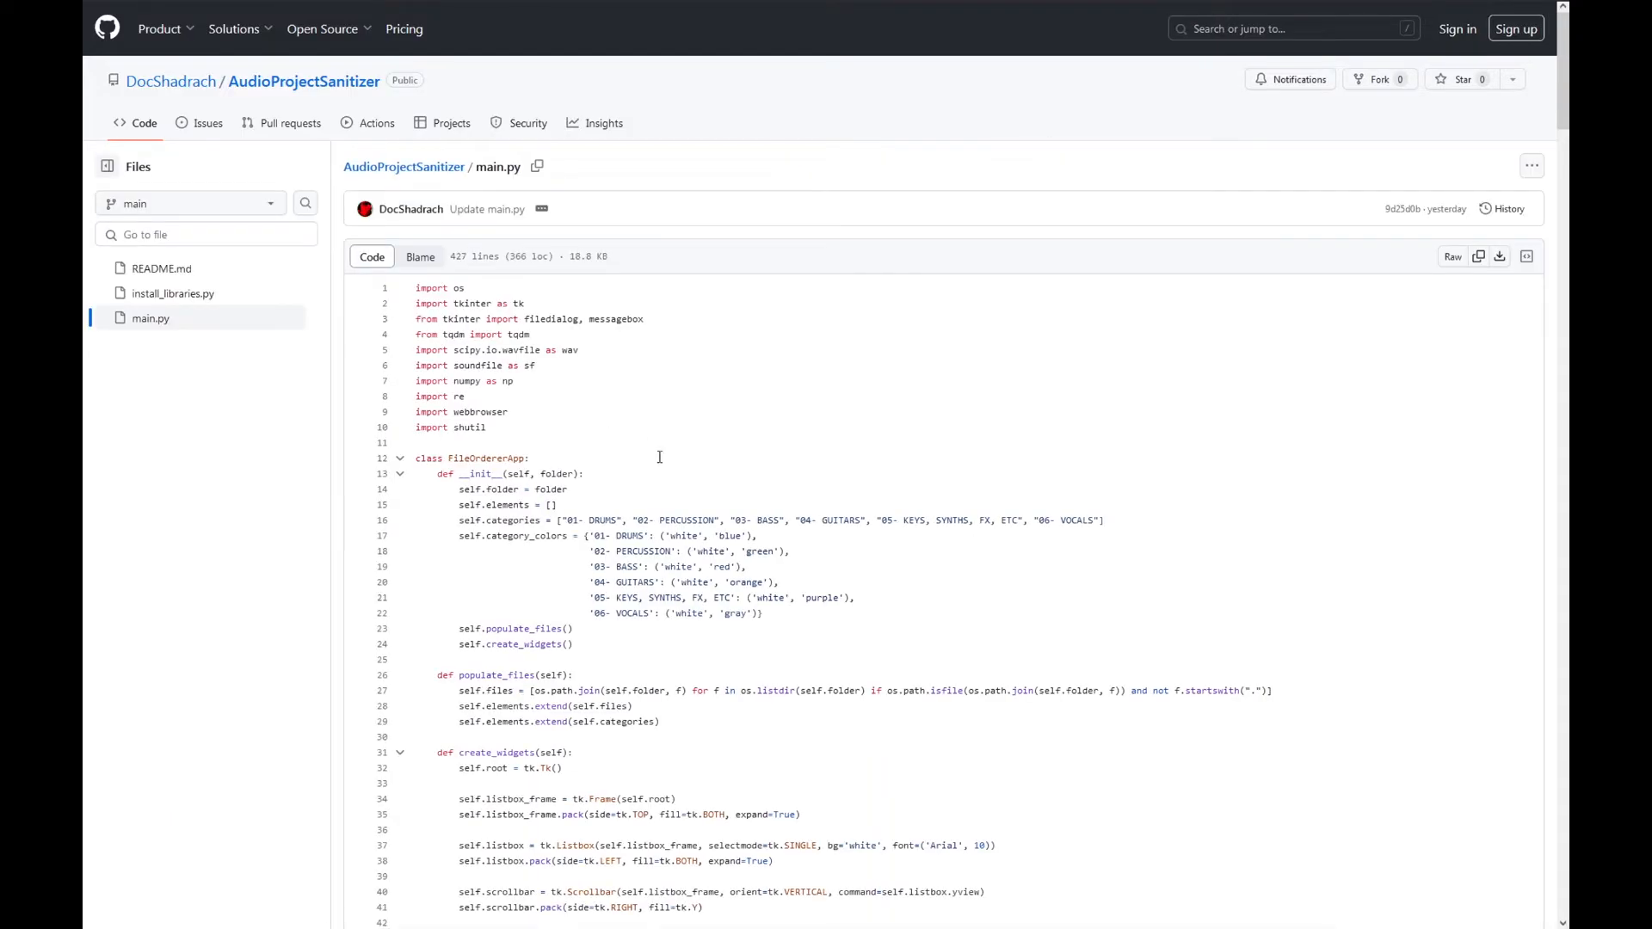
scroll(679, 502, "down", 19)
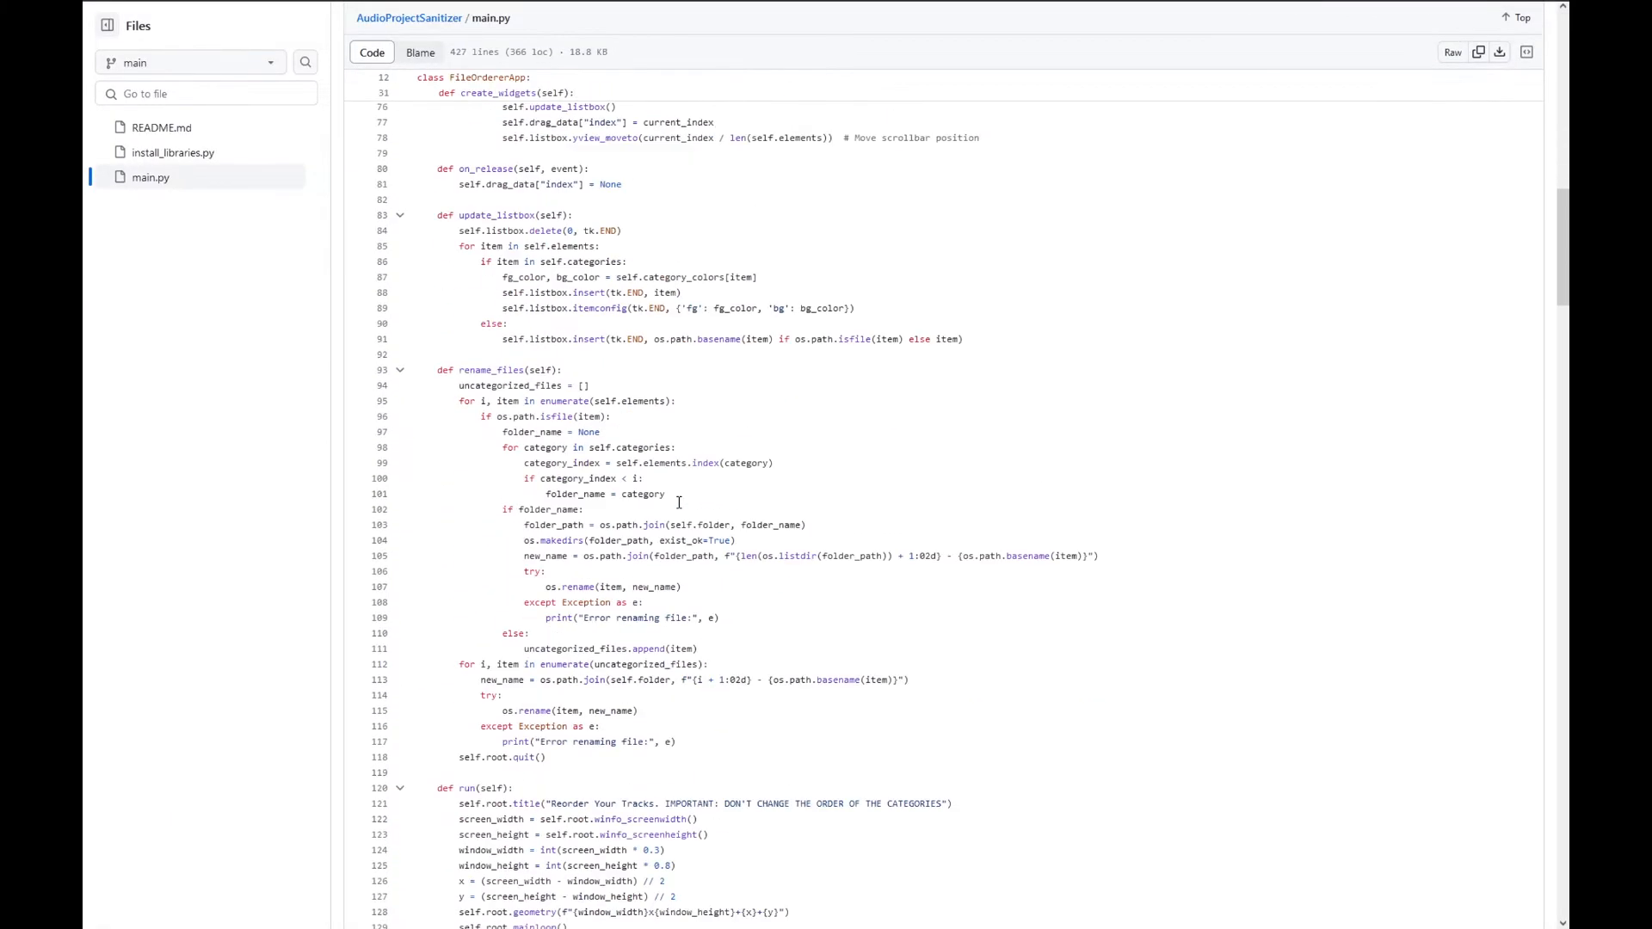
scroll(678, 503, "down", 20)
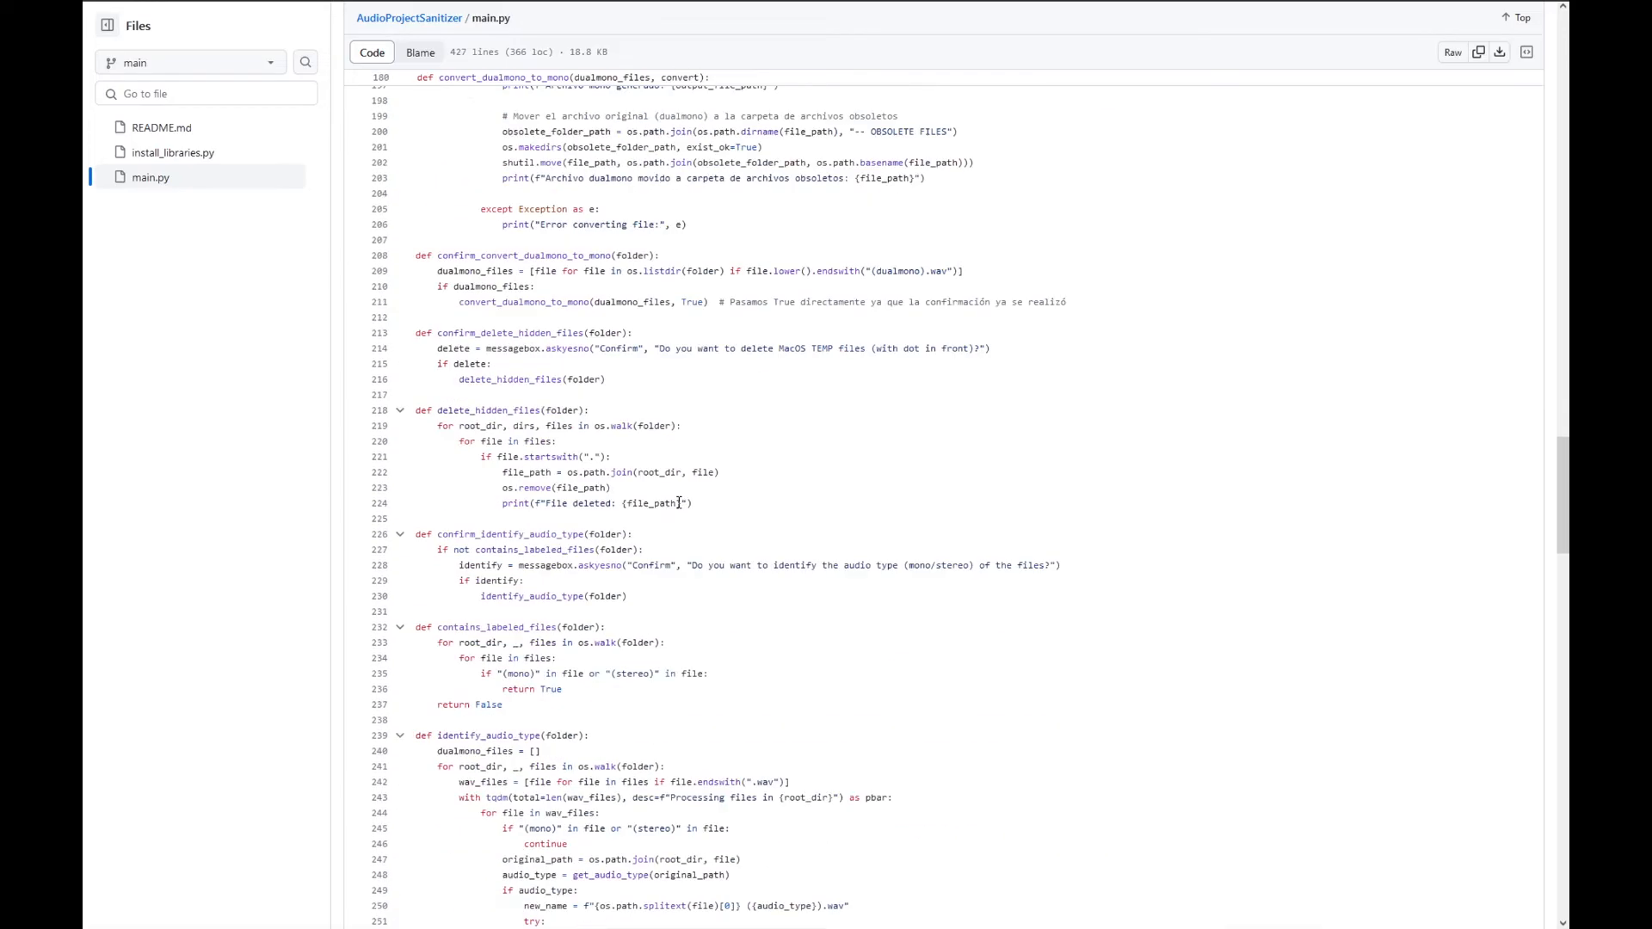
key("alt+Left")
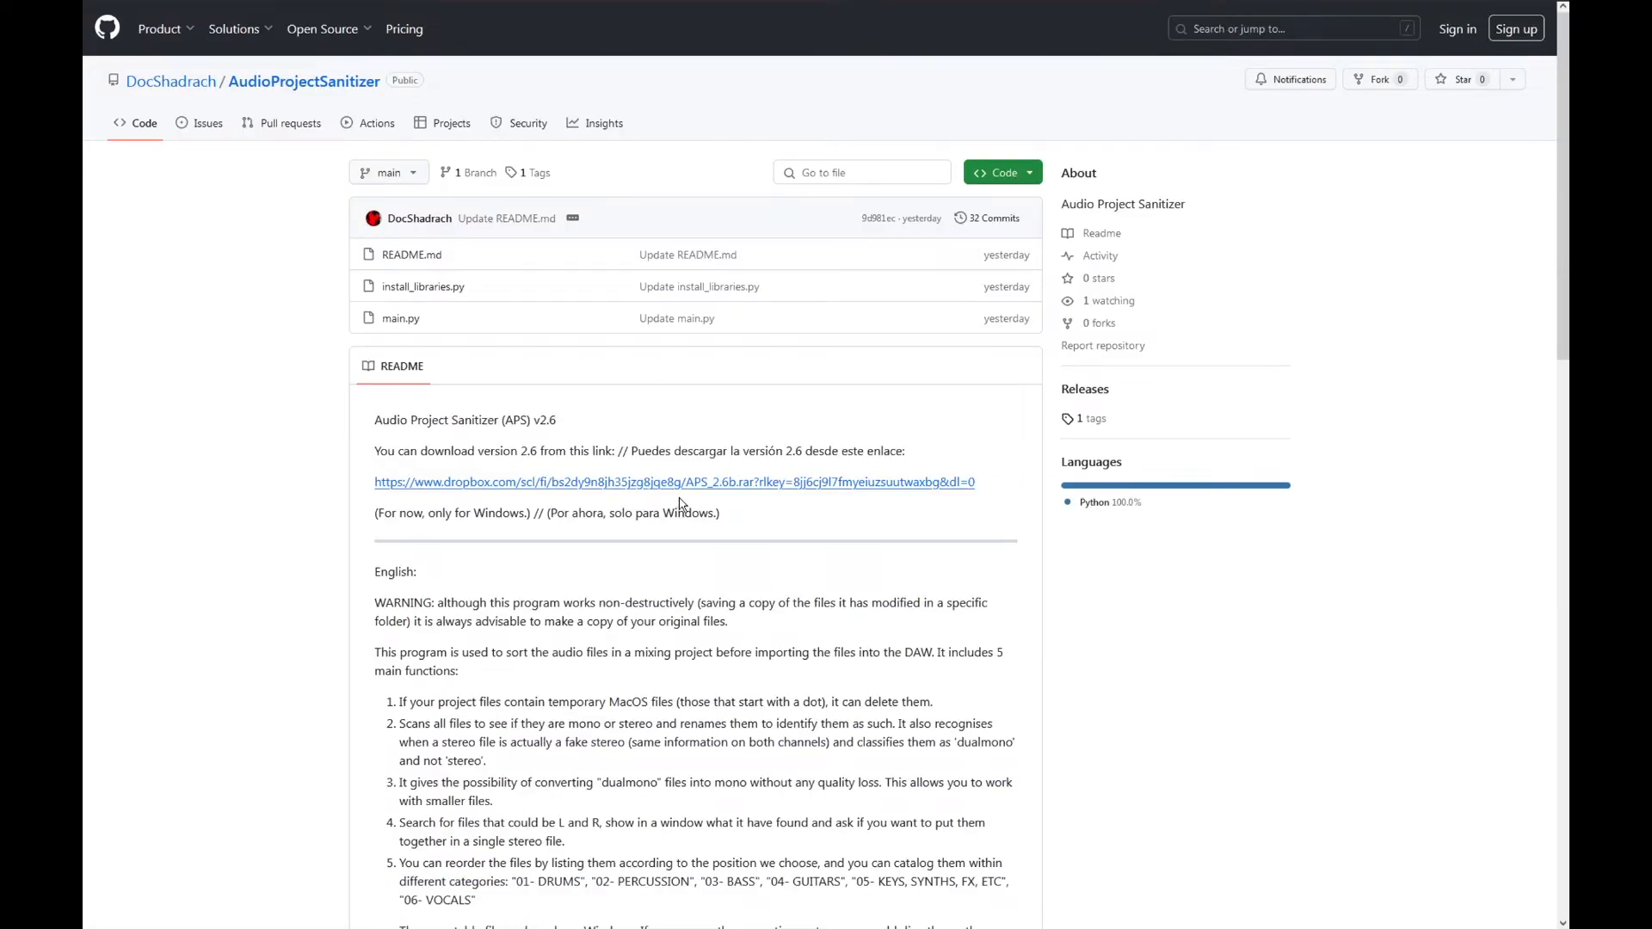
Follow the README's Dropbox link and download the APS_2.6b archive without signing in.
left_click(679, 485)
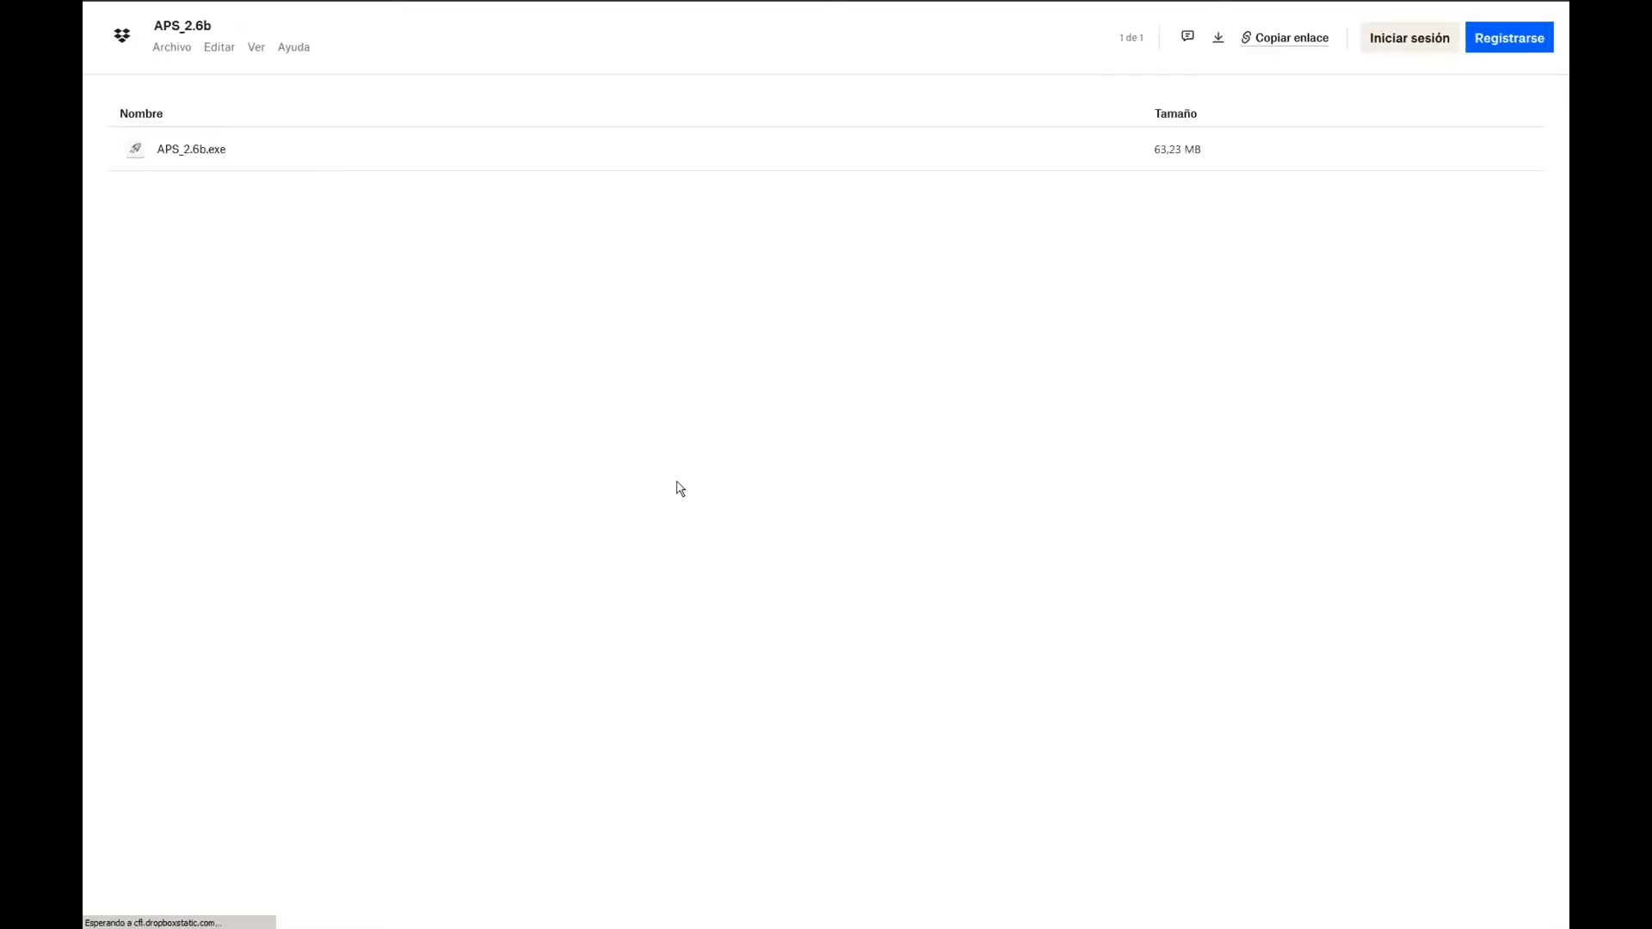
left_click(1210, 45)
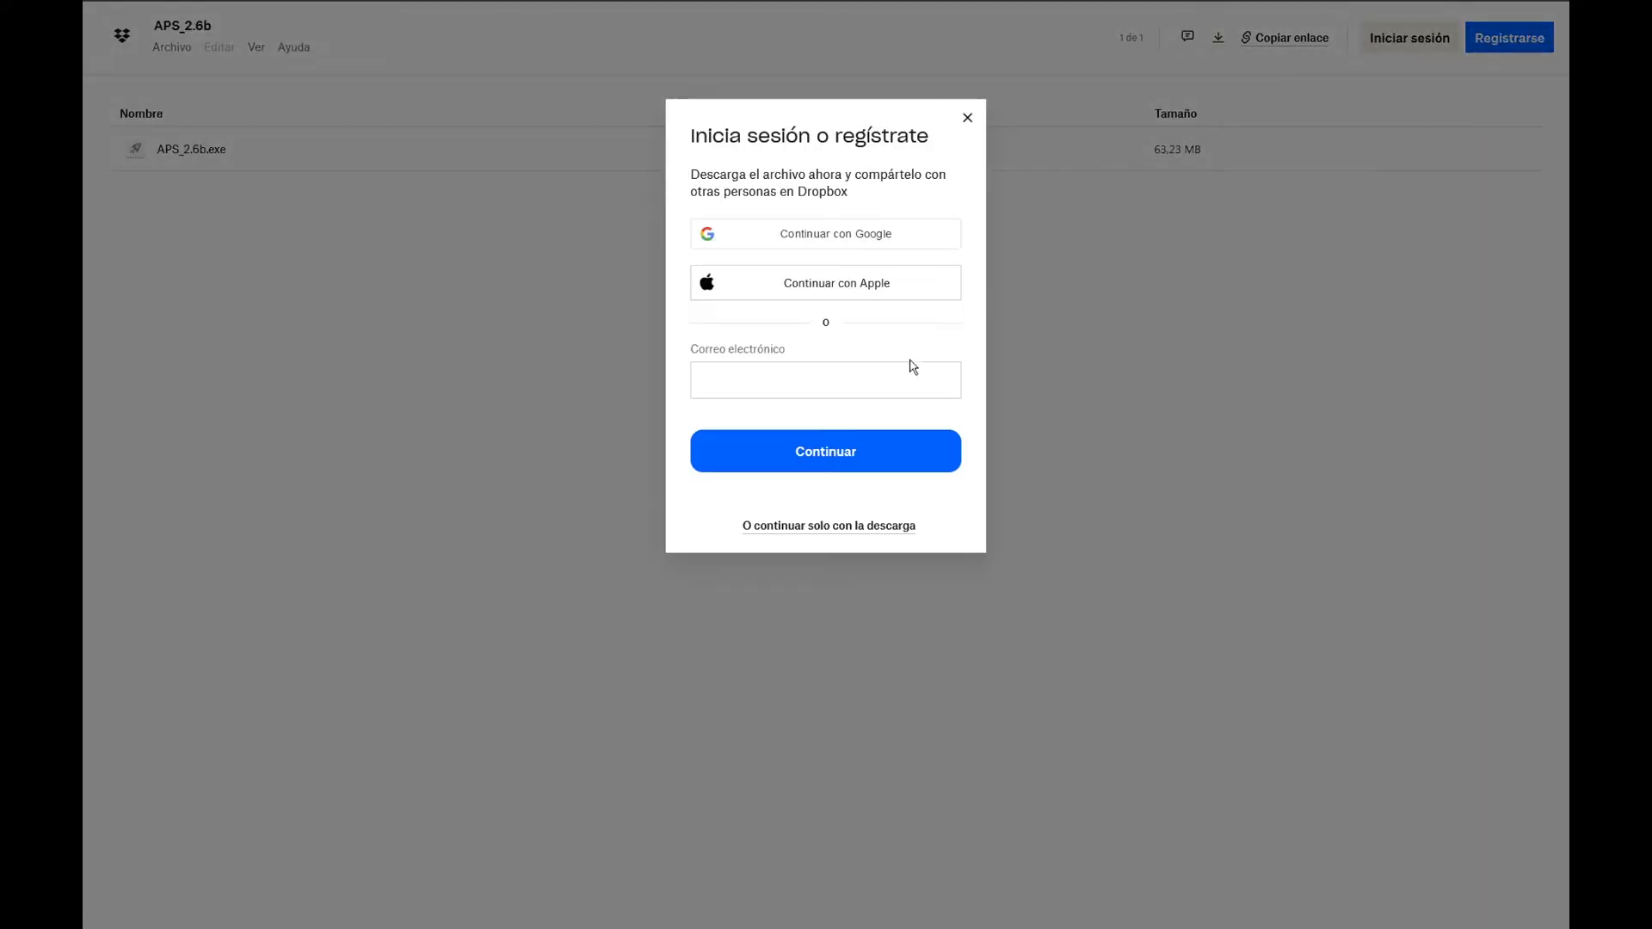
left_click(844, 527)
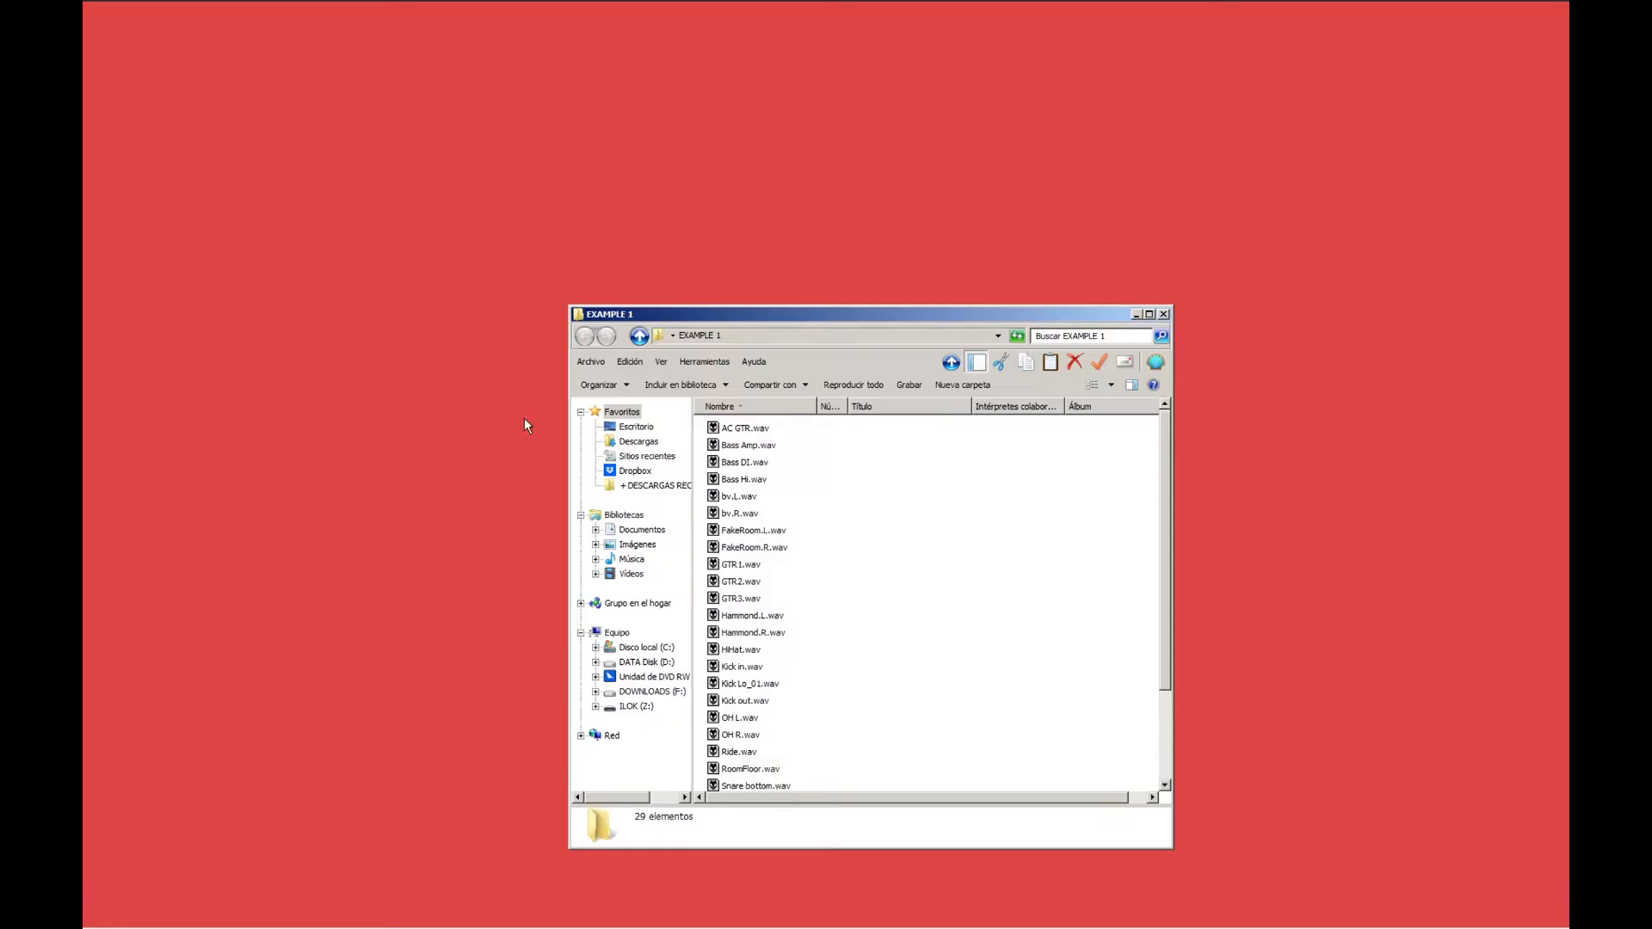
Run APS_2.6b.exe on the EXAMPLE 1 folder and have it identify the audio type (mono/stereo) of the files.
mouse_move(1165, 566)
left_mouse_down()
mouse_move(1171, 694)
mouse_move(1151, 538)
left_mouse_up()
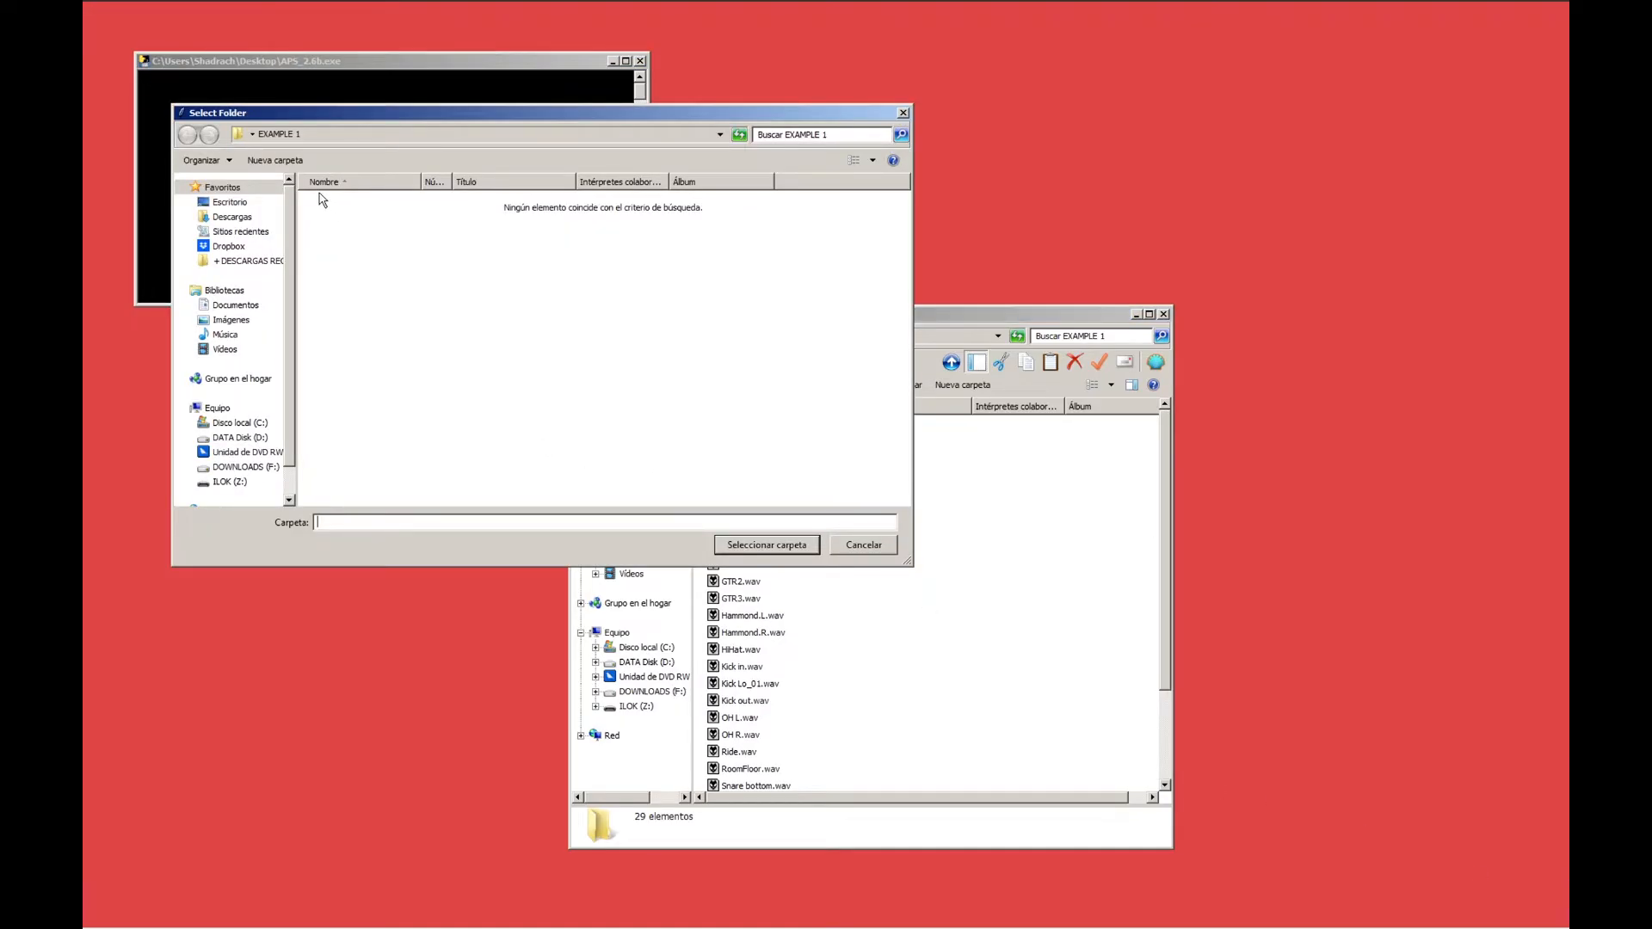
left_click(758, 549)
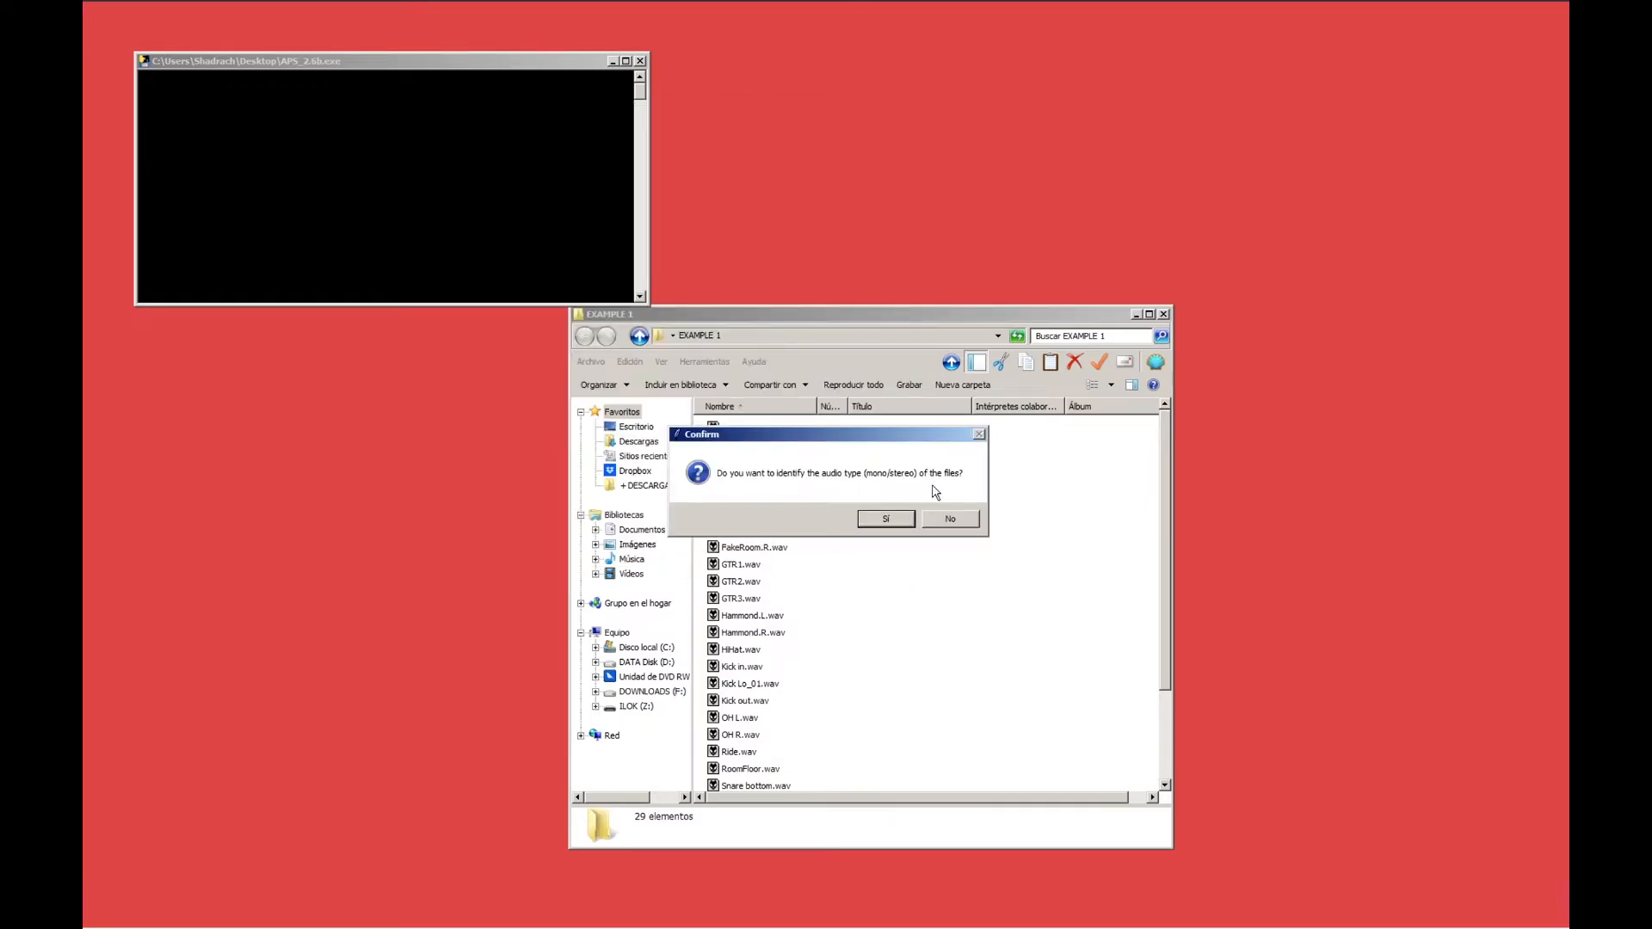
left_click(903, 523)
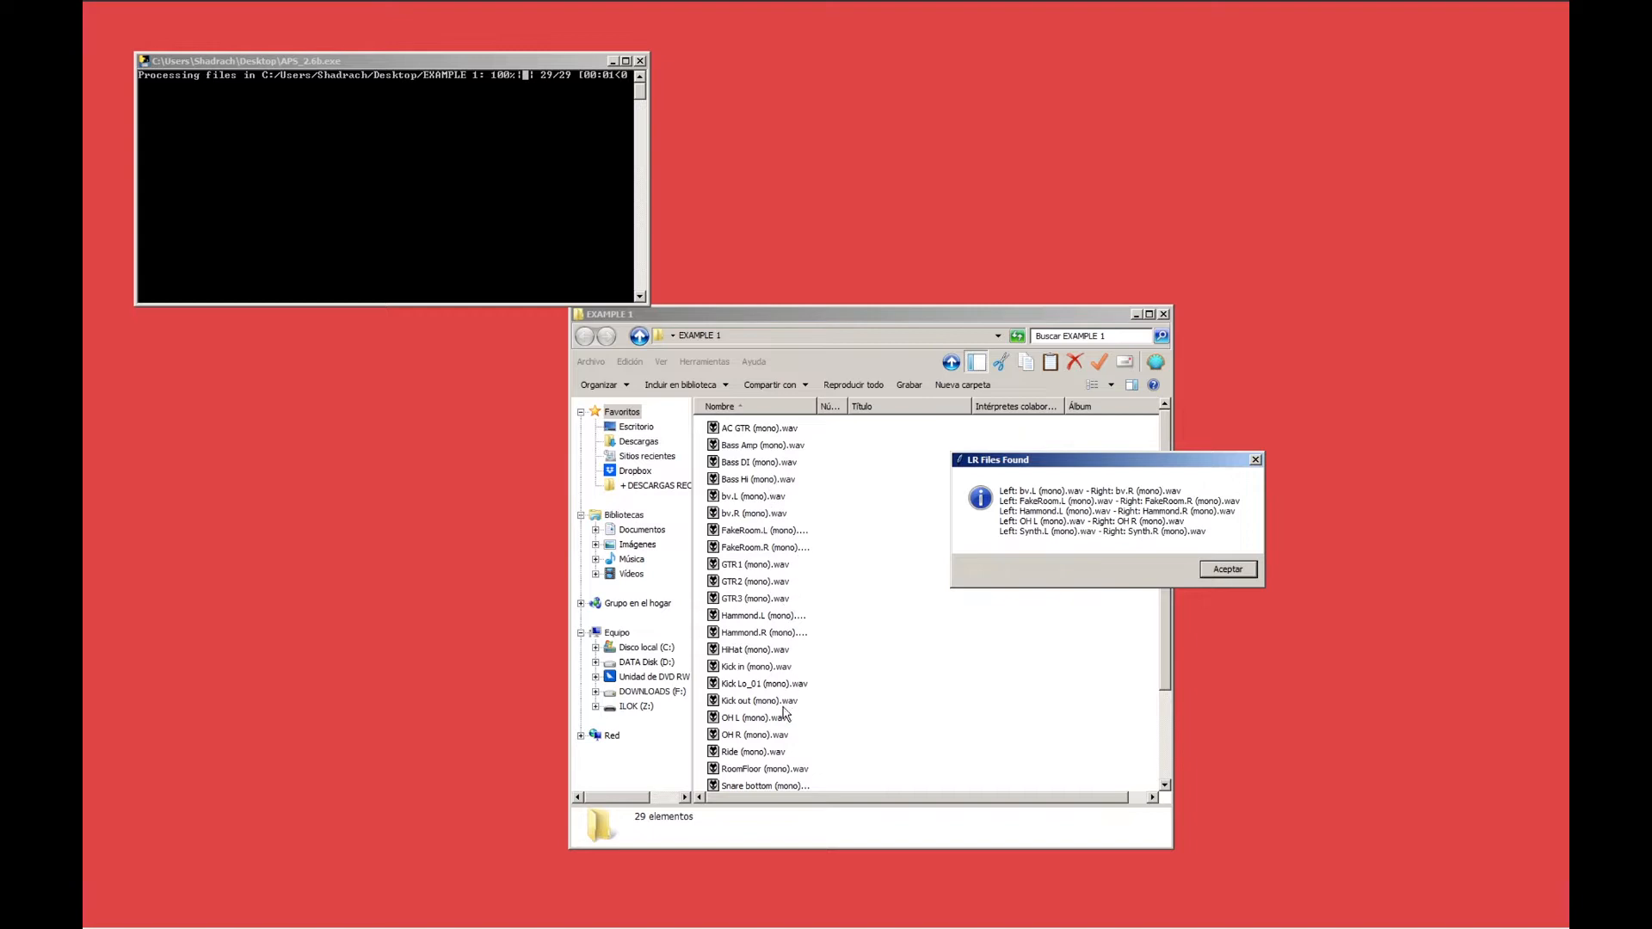
Review the list of matching L/R files, accept it, and join the pairs into stereo files.
left_click_drag(1058, 463, 862, 468)
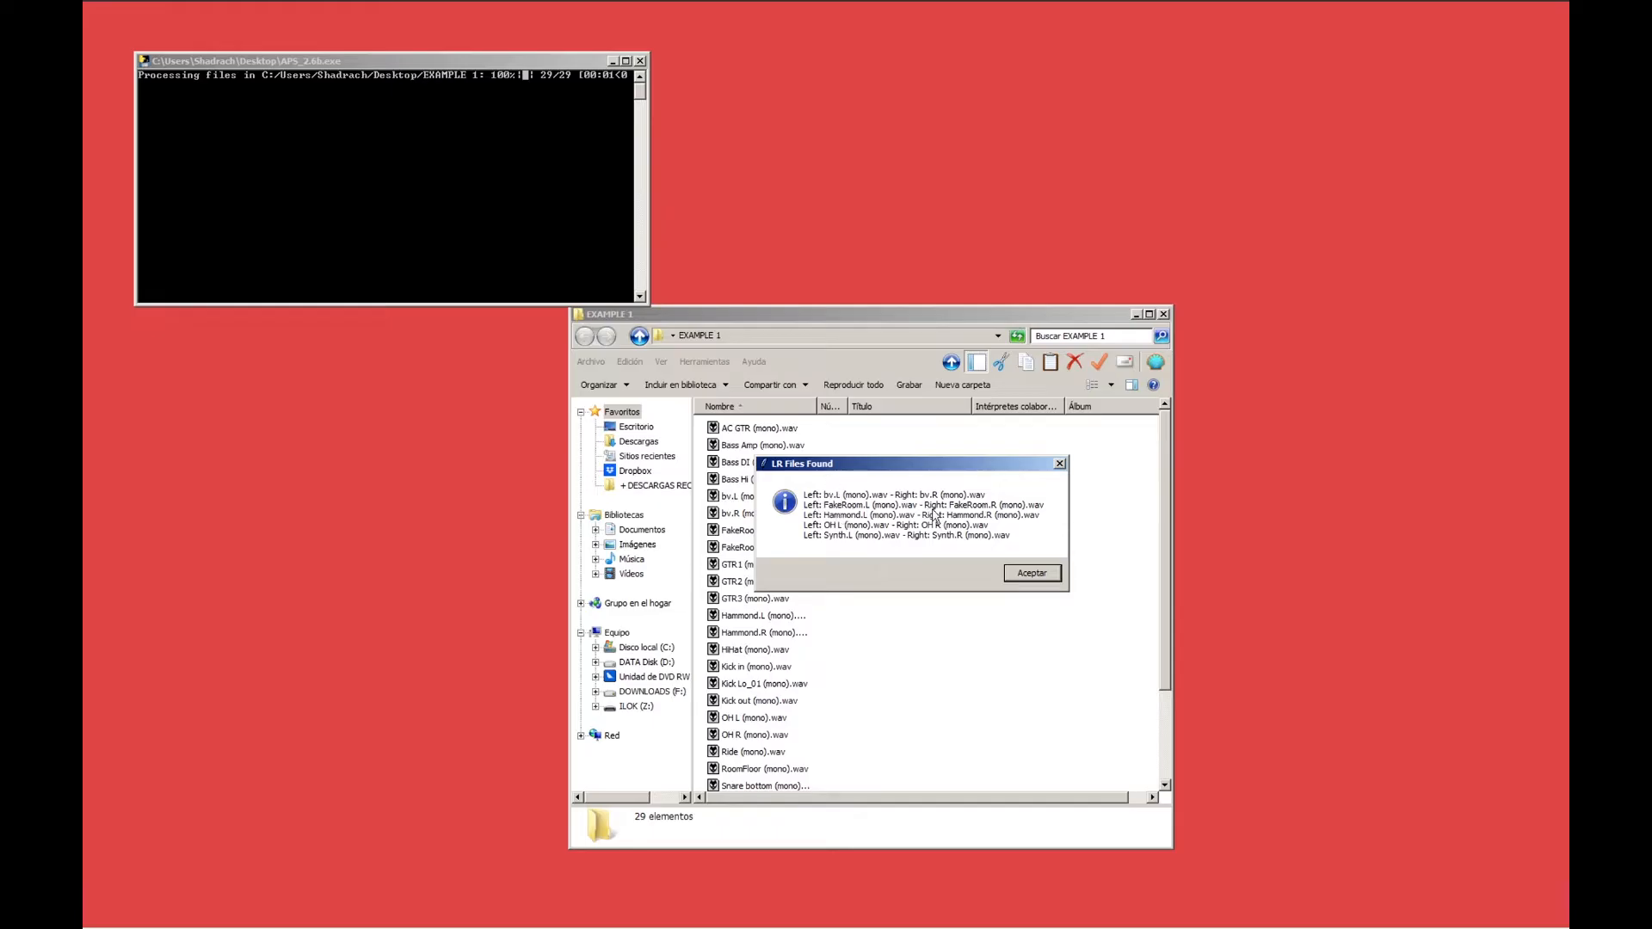
left_click(1038, 578)
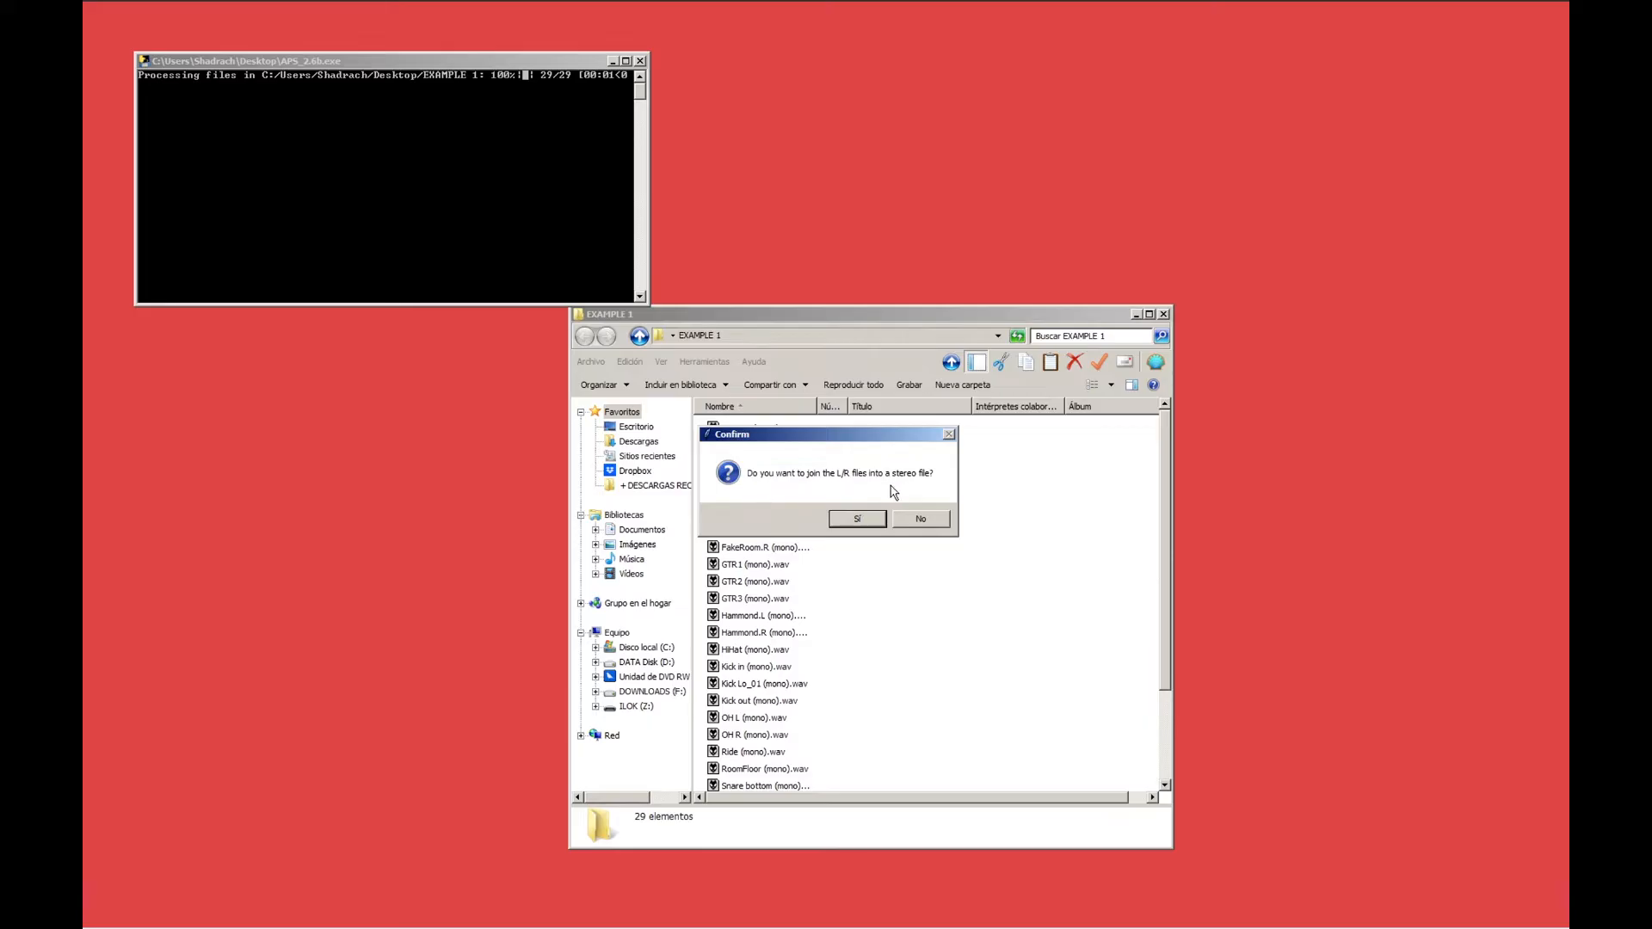
left_click(860, 519)
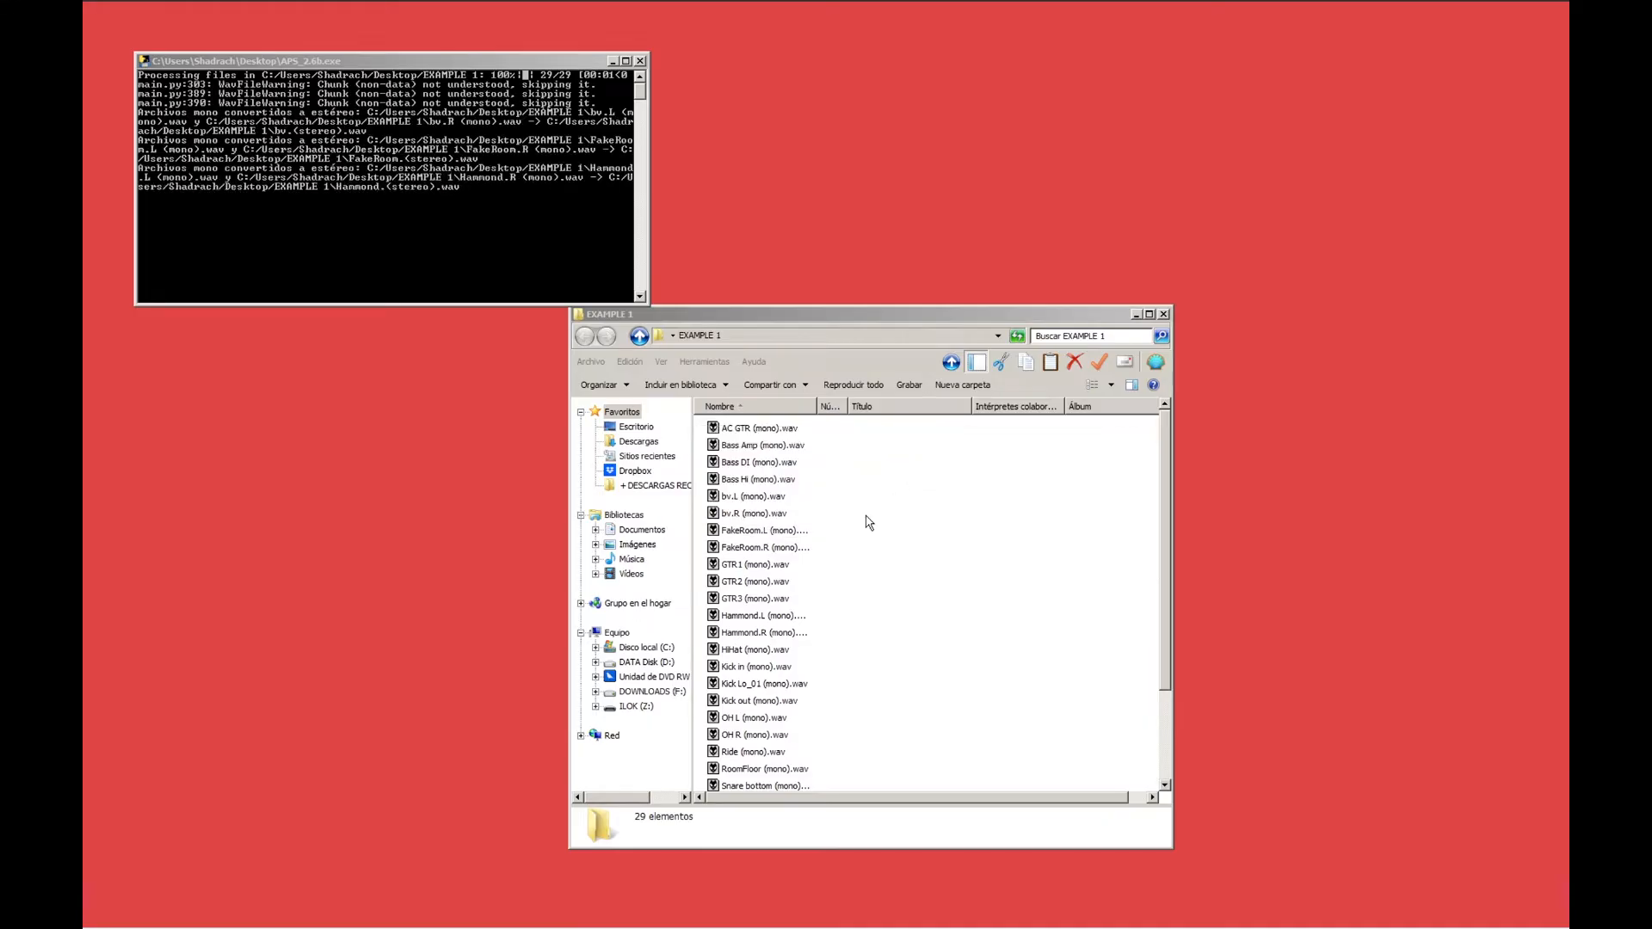
Move the EXAMPLE 1 window aside, check its OBSOLETE FILES subfolder, and return to EXAMPLE 1.
left_click_drag(784, 325, 378, 327)
double_click(276, 429)
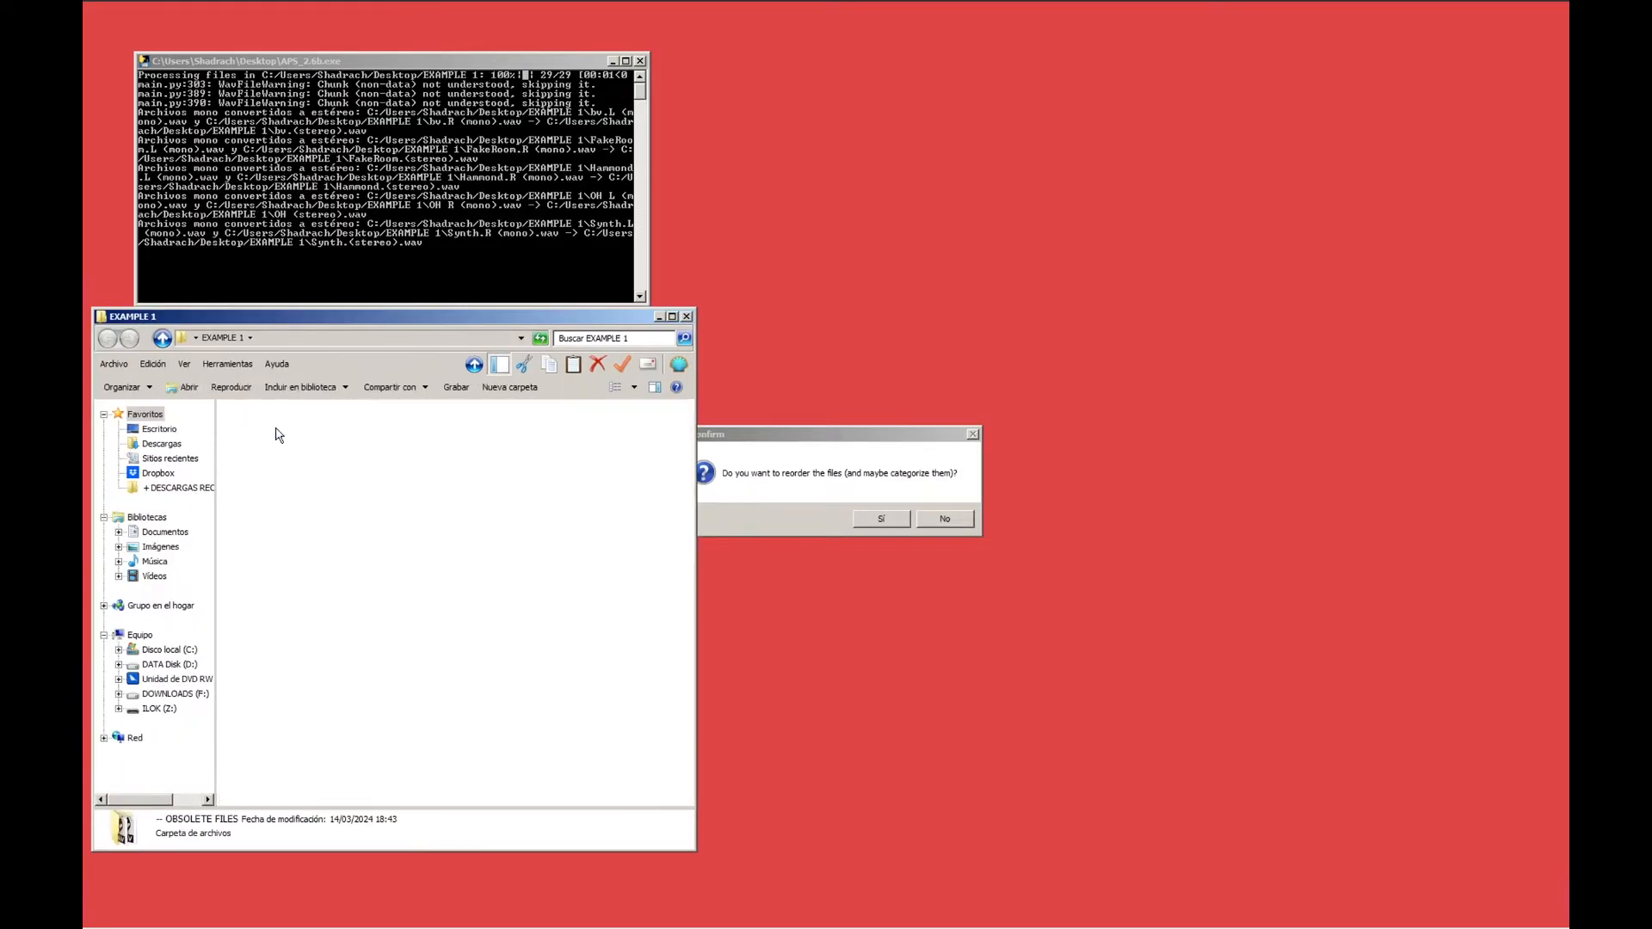
left_click(225, 337)
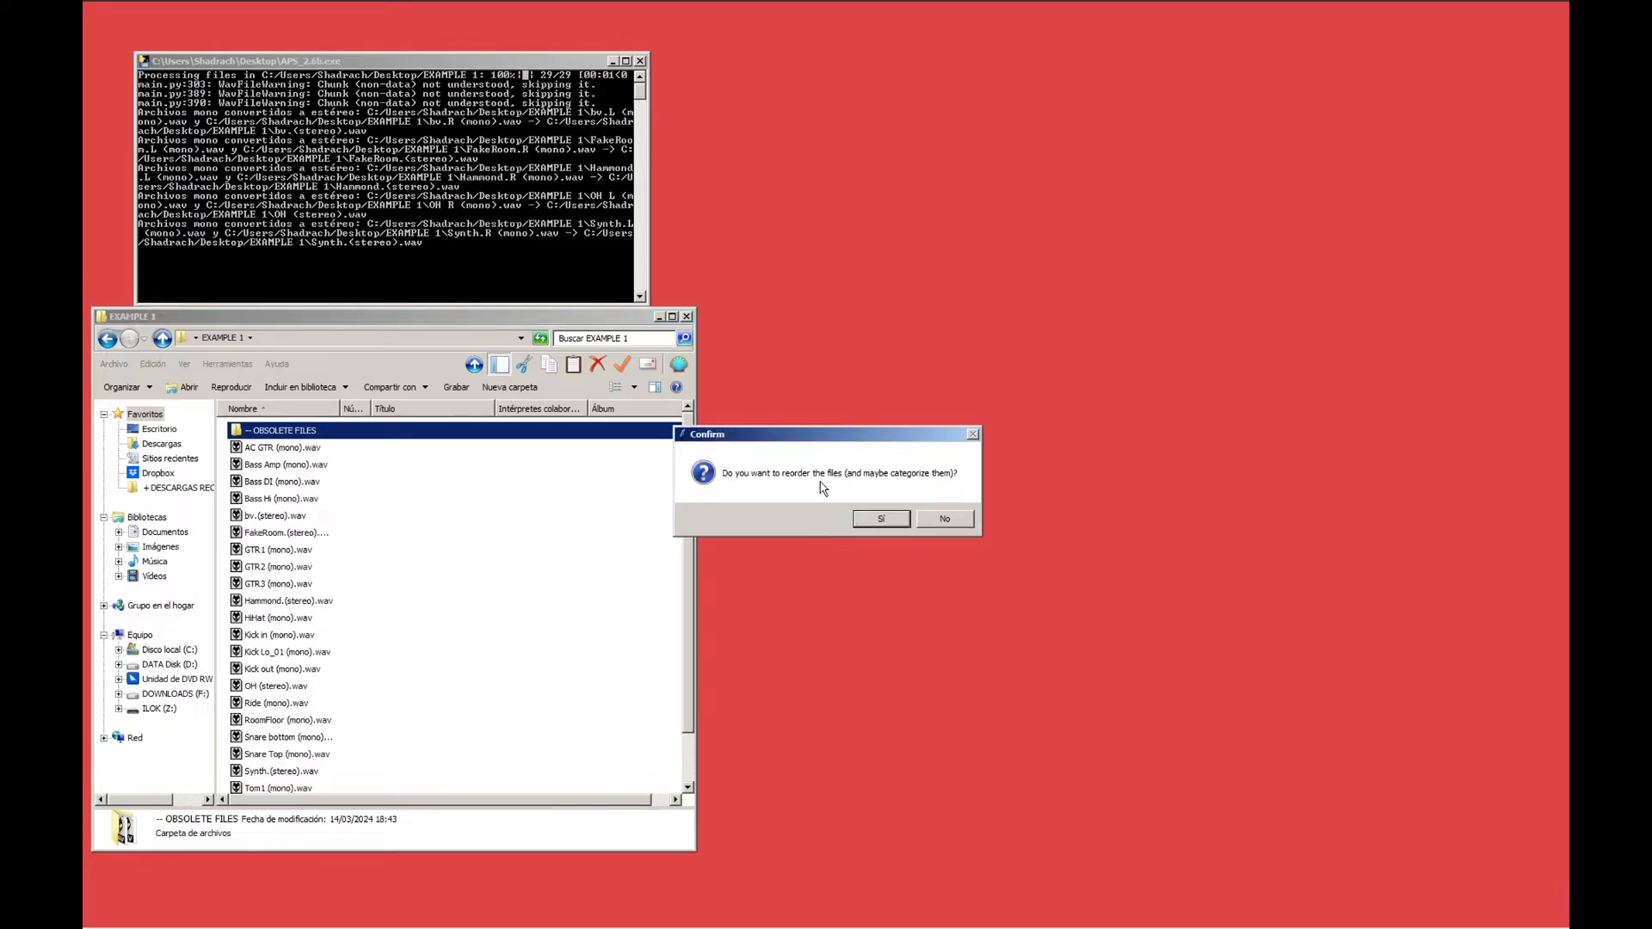
Agree to reorder the files and place the Vox tracks under 06- VOCALS, Synth under 05- KEYS, and the toms under 01- DRUMS.
left_click(881, 519)
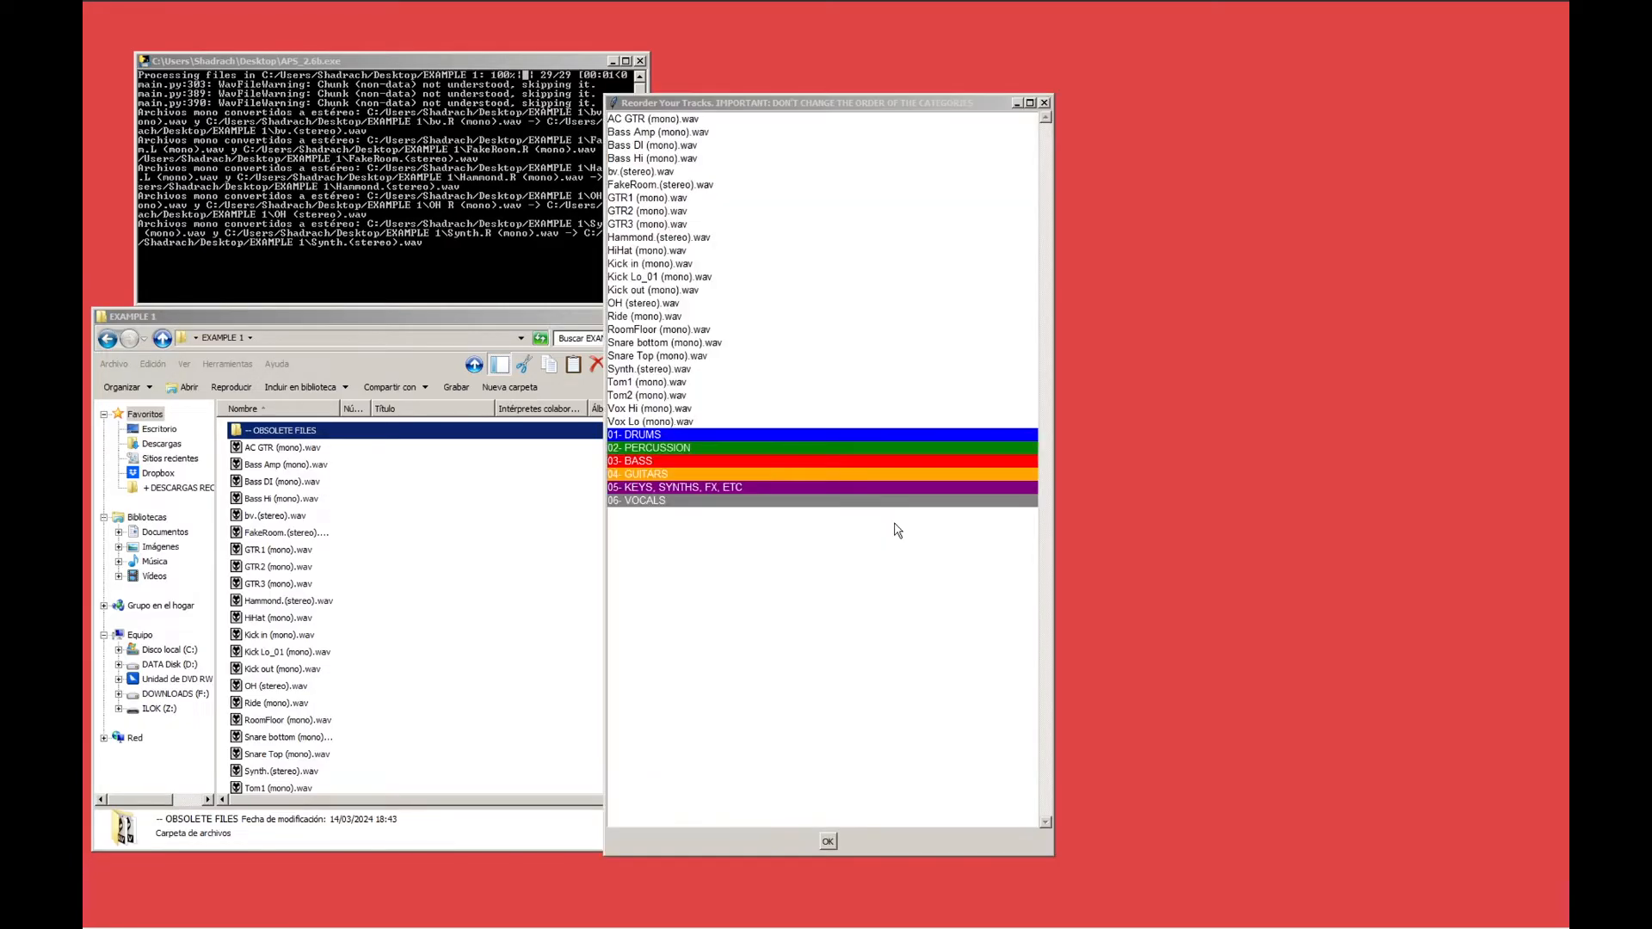
left_click_drag(670, 422, 686, 518)
left_click_drag(663, 378, 669, 465)
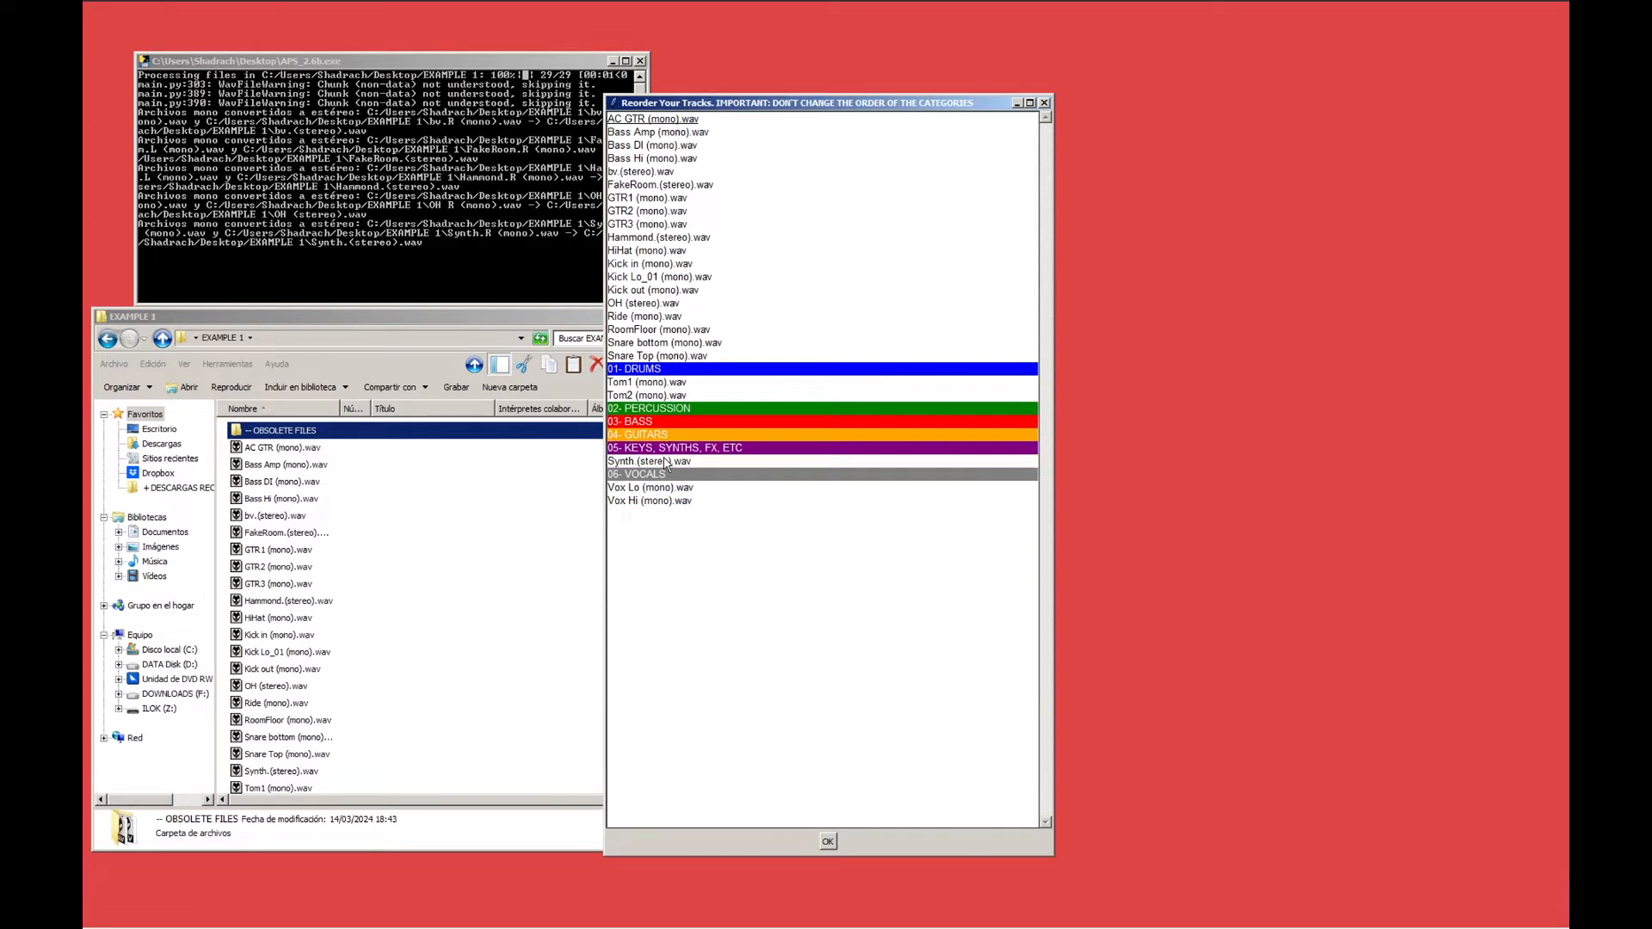
Arrange the kick, snare, HiHat, Ride, OH and RoomFloor tracks in playing order under 01- DRUMS.
left_click_drag(662, 358, 680, 396)
left_click_drag(676, 316, 666, 382)
left_click_drag(654, 291, 659, 317)
Place the Hammond track under 05- KEYS, SYNTHS, FX, ETC and GTR1, GTR2 and GTR3 under 04- GUITARS.
left_click_drag(659, 237, 668, 473)
left_click_drag(665, 224, 665, 423)
left_click_drag(659, 211, 667, 412)
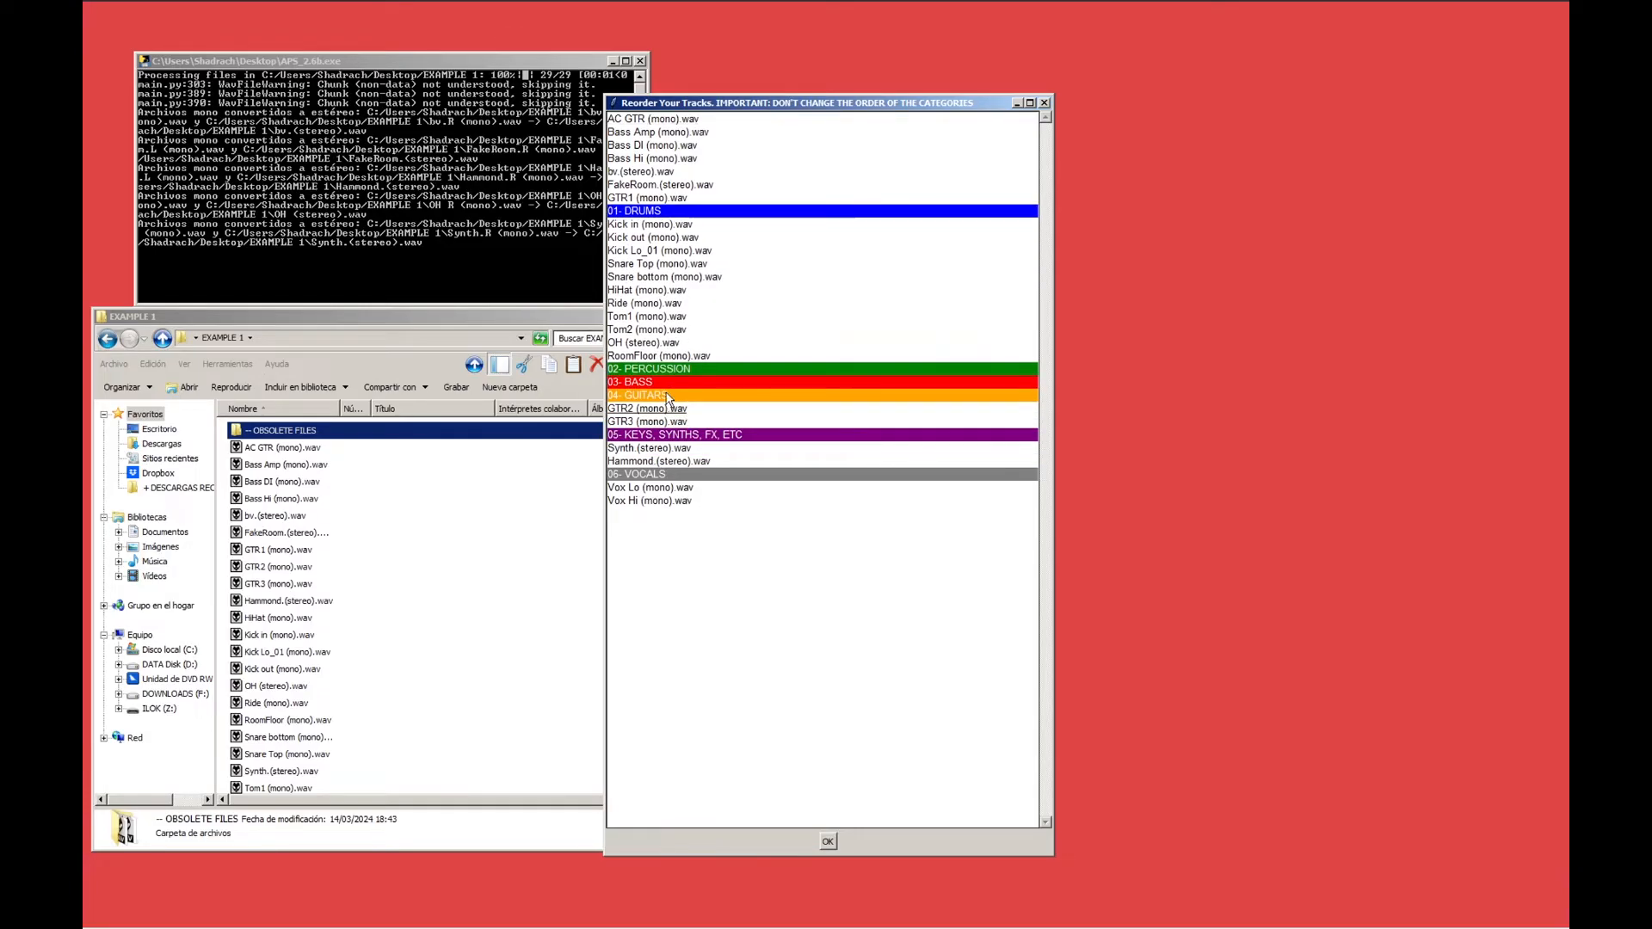
left_click_drag(664, 204, 672, 401)
Sort the remaining tracks: FakeRoom into drums, bv into vocals, Bass DI, Amp and Hi in that order into bass, and AC GTR last in guitars.
left_click_drag(664, 185, 651, 499)
left_click_drag(654, 162, 653, 354)
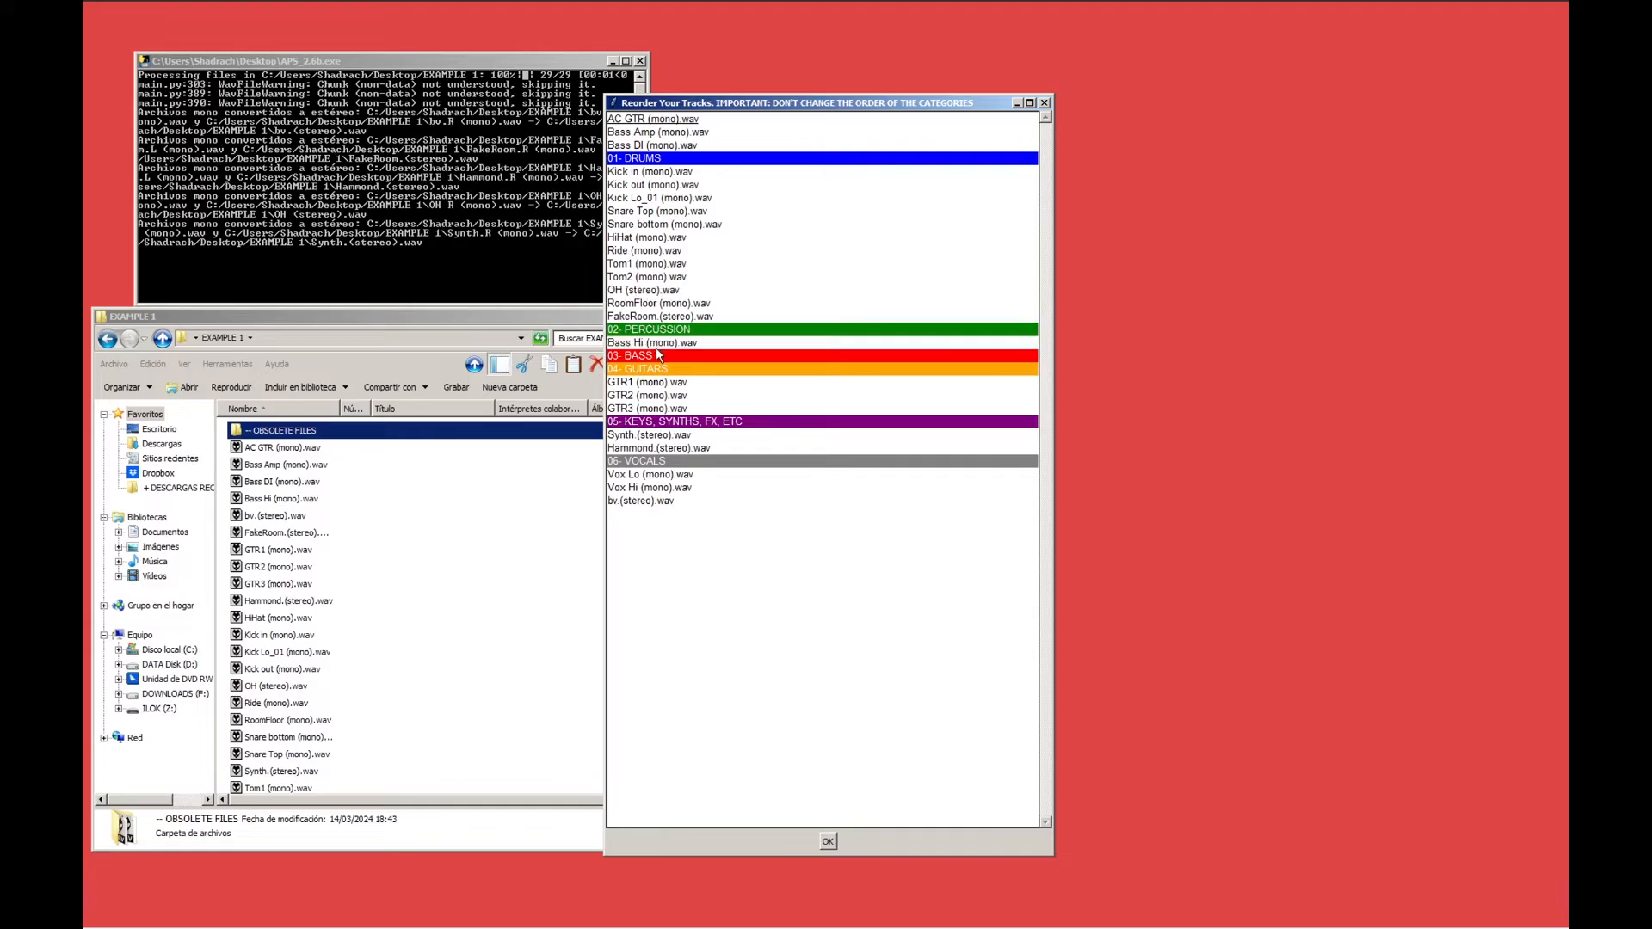
left_click_drag(660, 146, 663, 346)
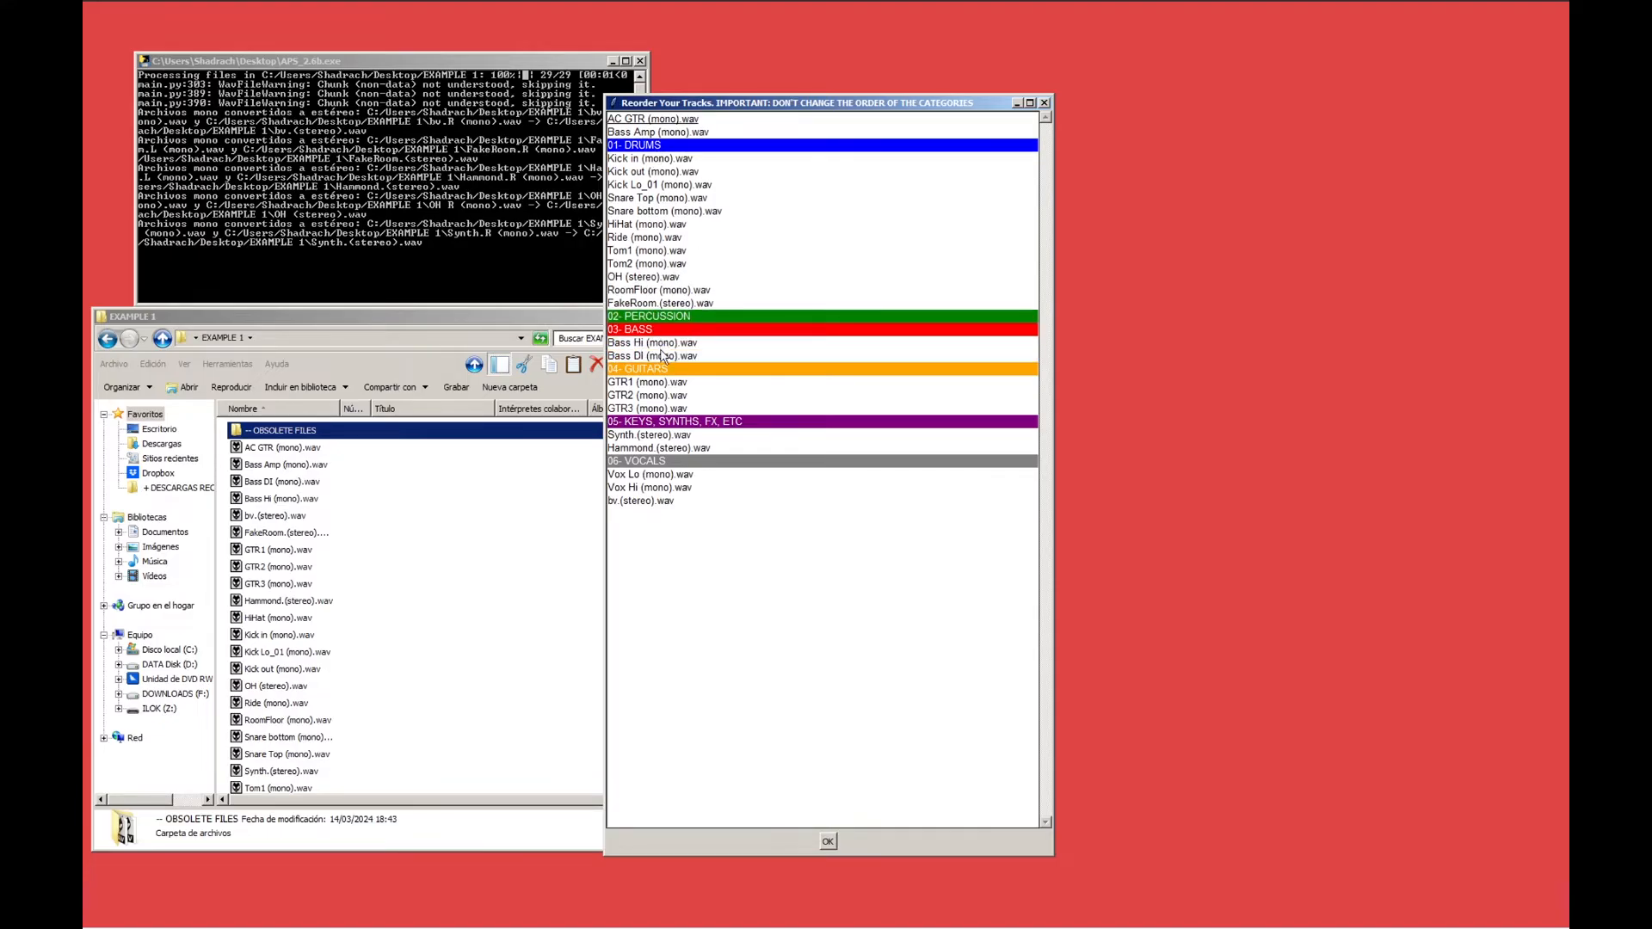
left_click_drag(650, 131, 651, 334)
left_click(647, 355)
left_click_drag(650, 119, 647, 409)
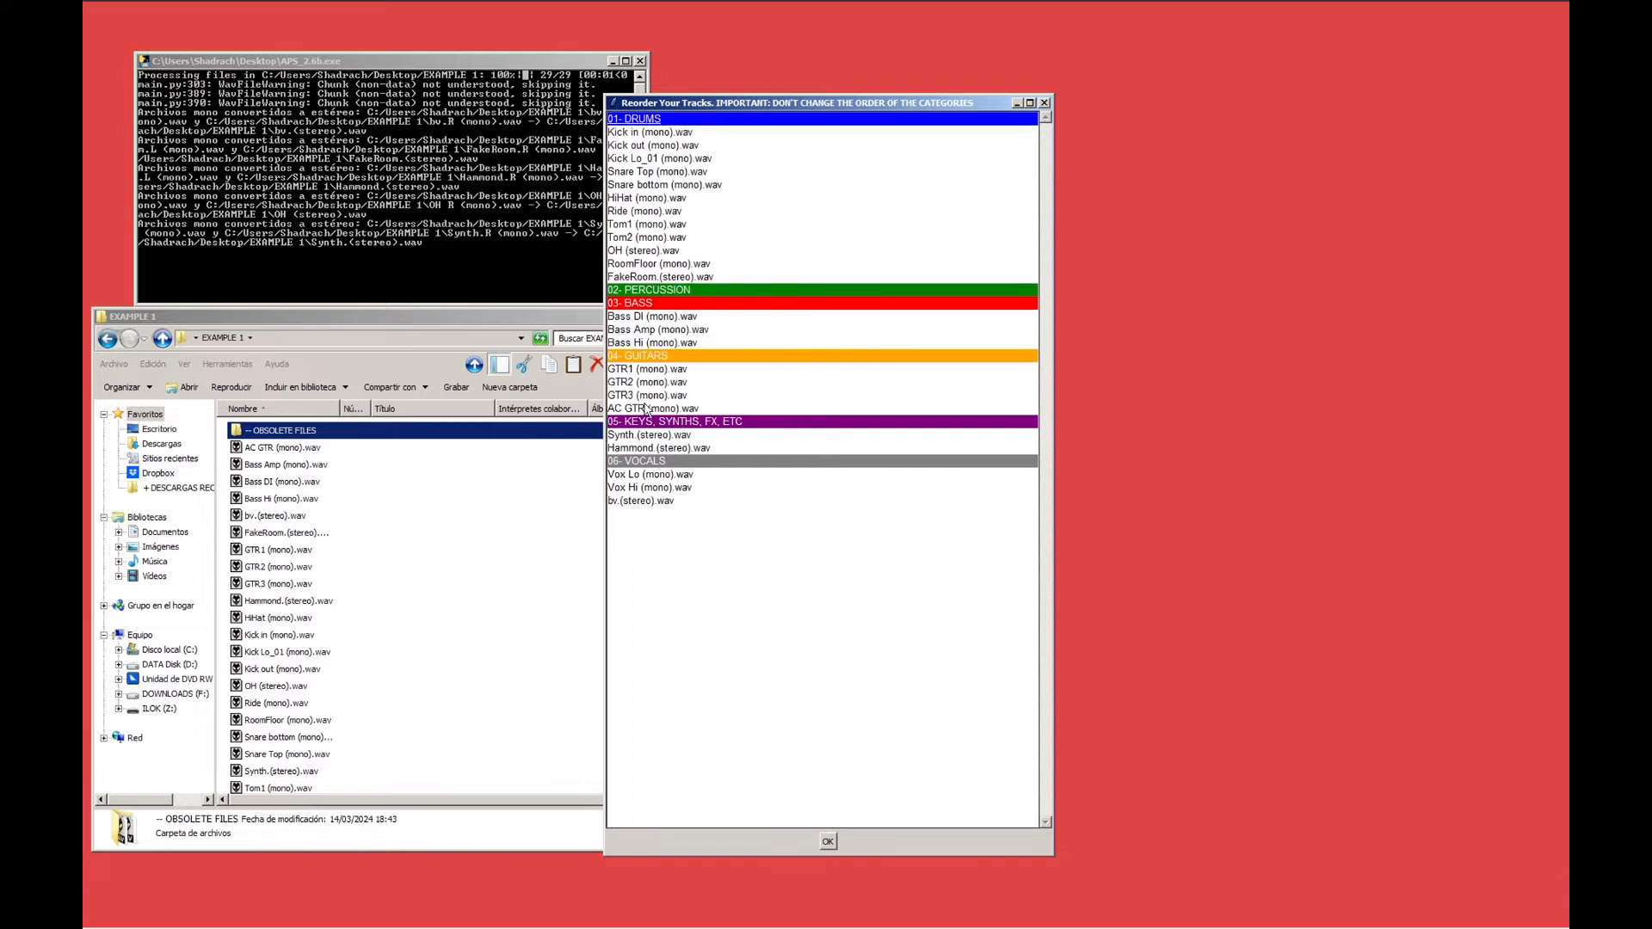
Apply the new track order and decline the donation request.
left_click(829, 843)
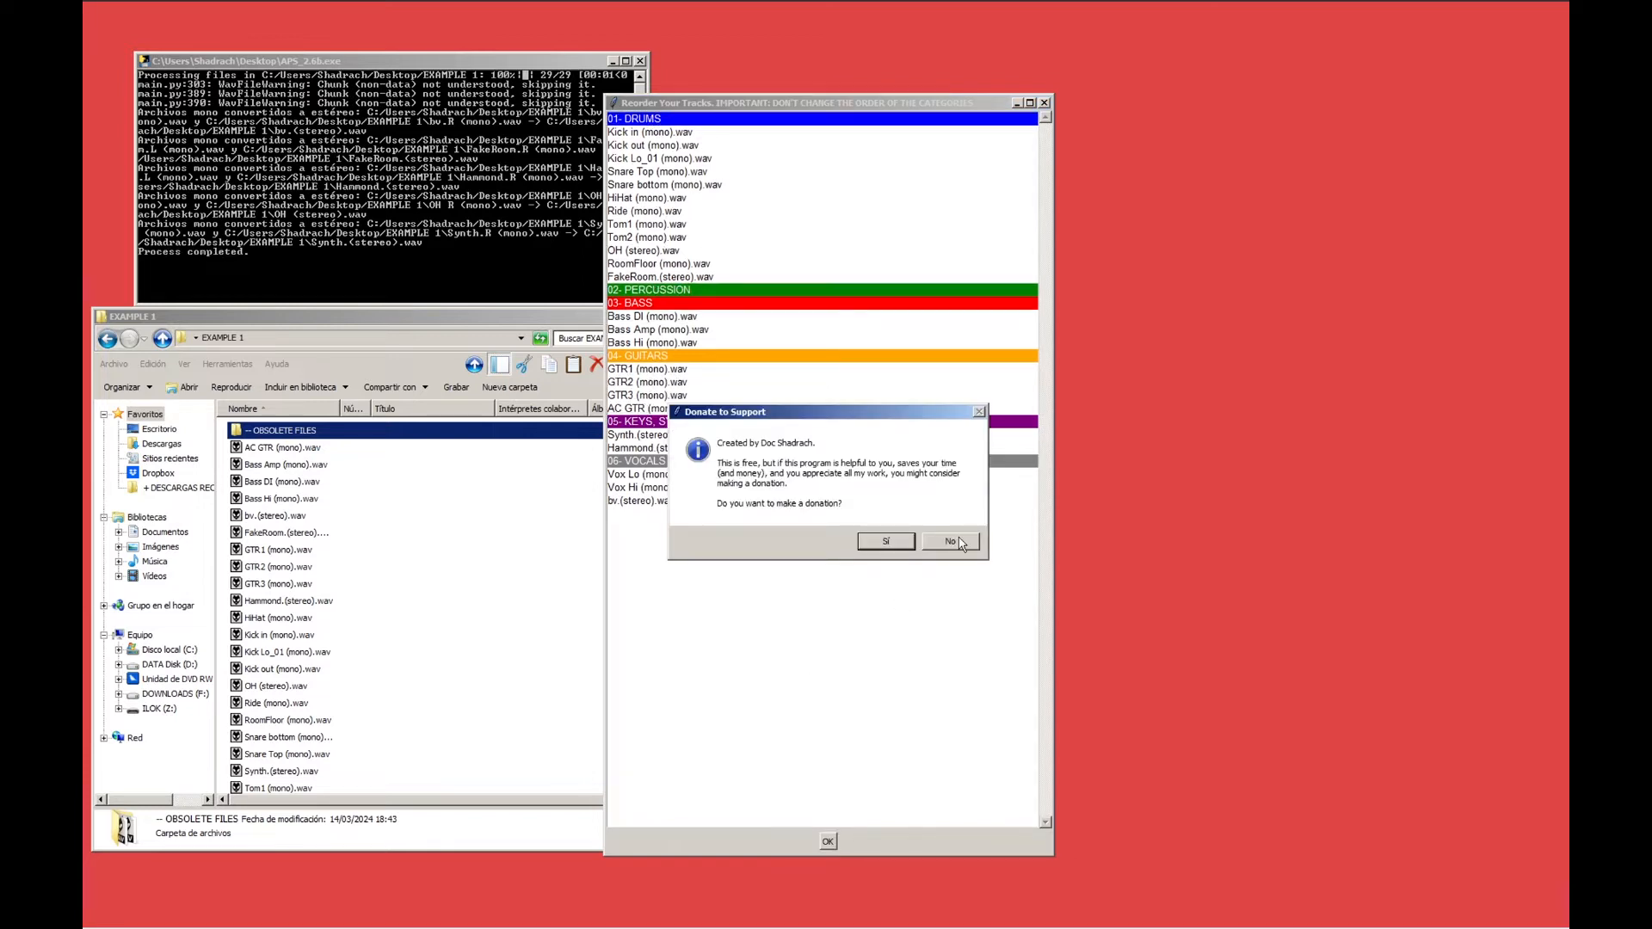
left_click(951, 541)
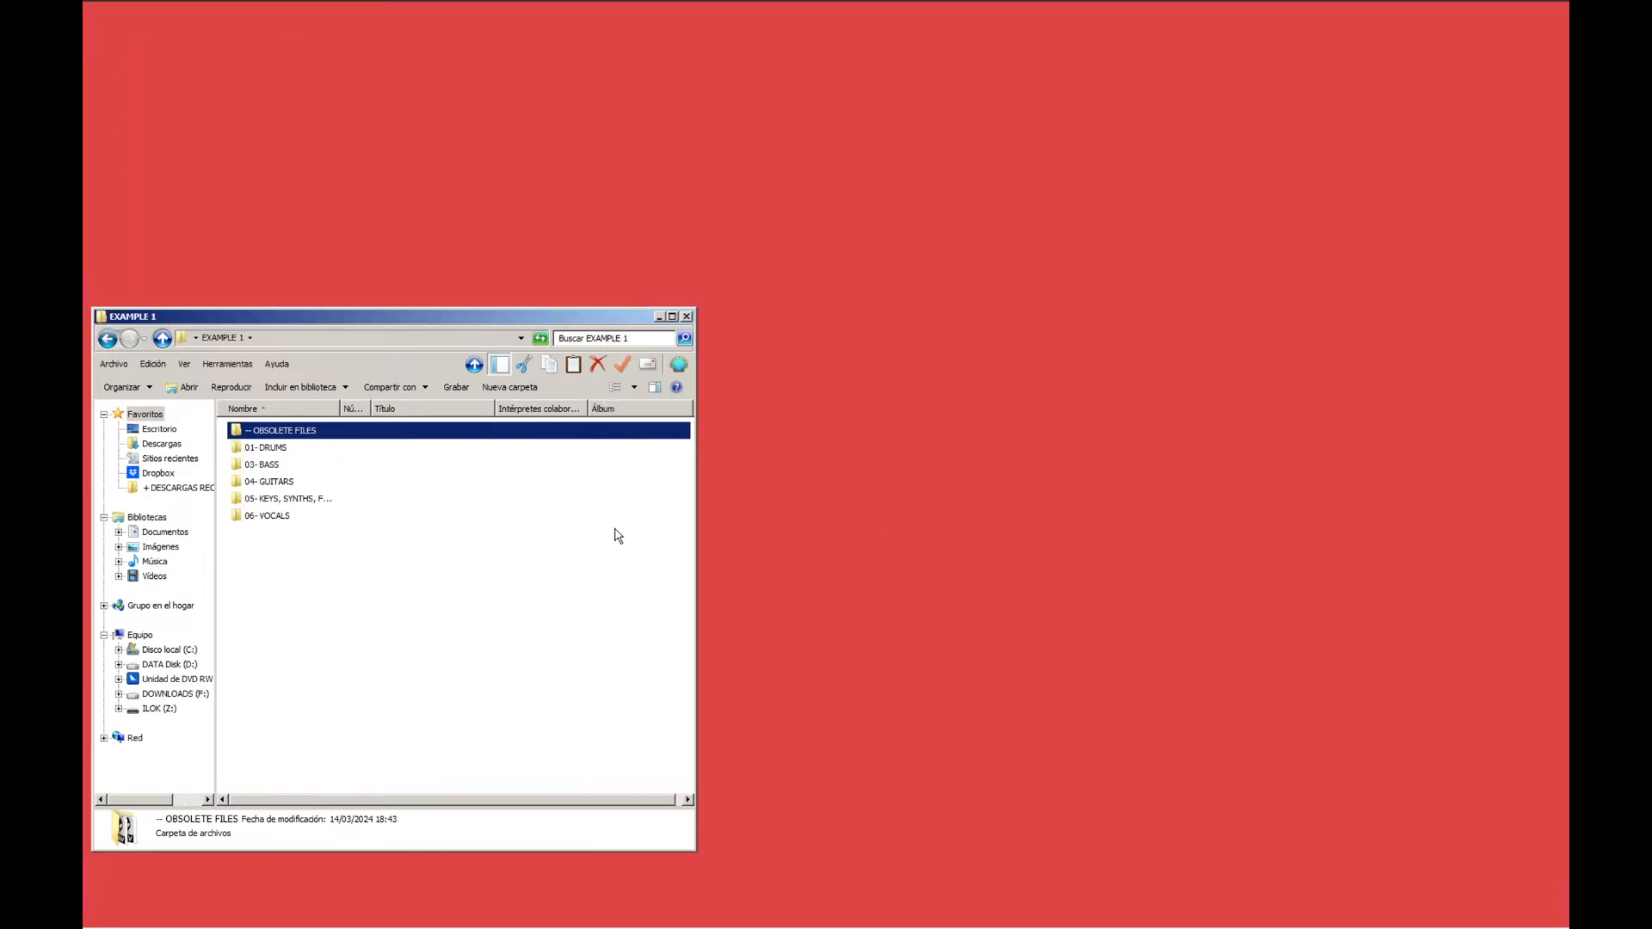
Check the sorted files in EXAMPLE 1's drums, bass, guitars, keys and vocals folders, and close the window.
double_click(277, 448)
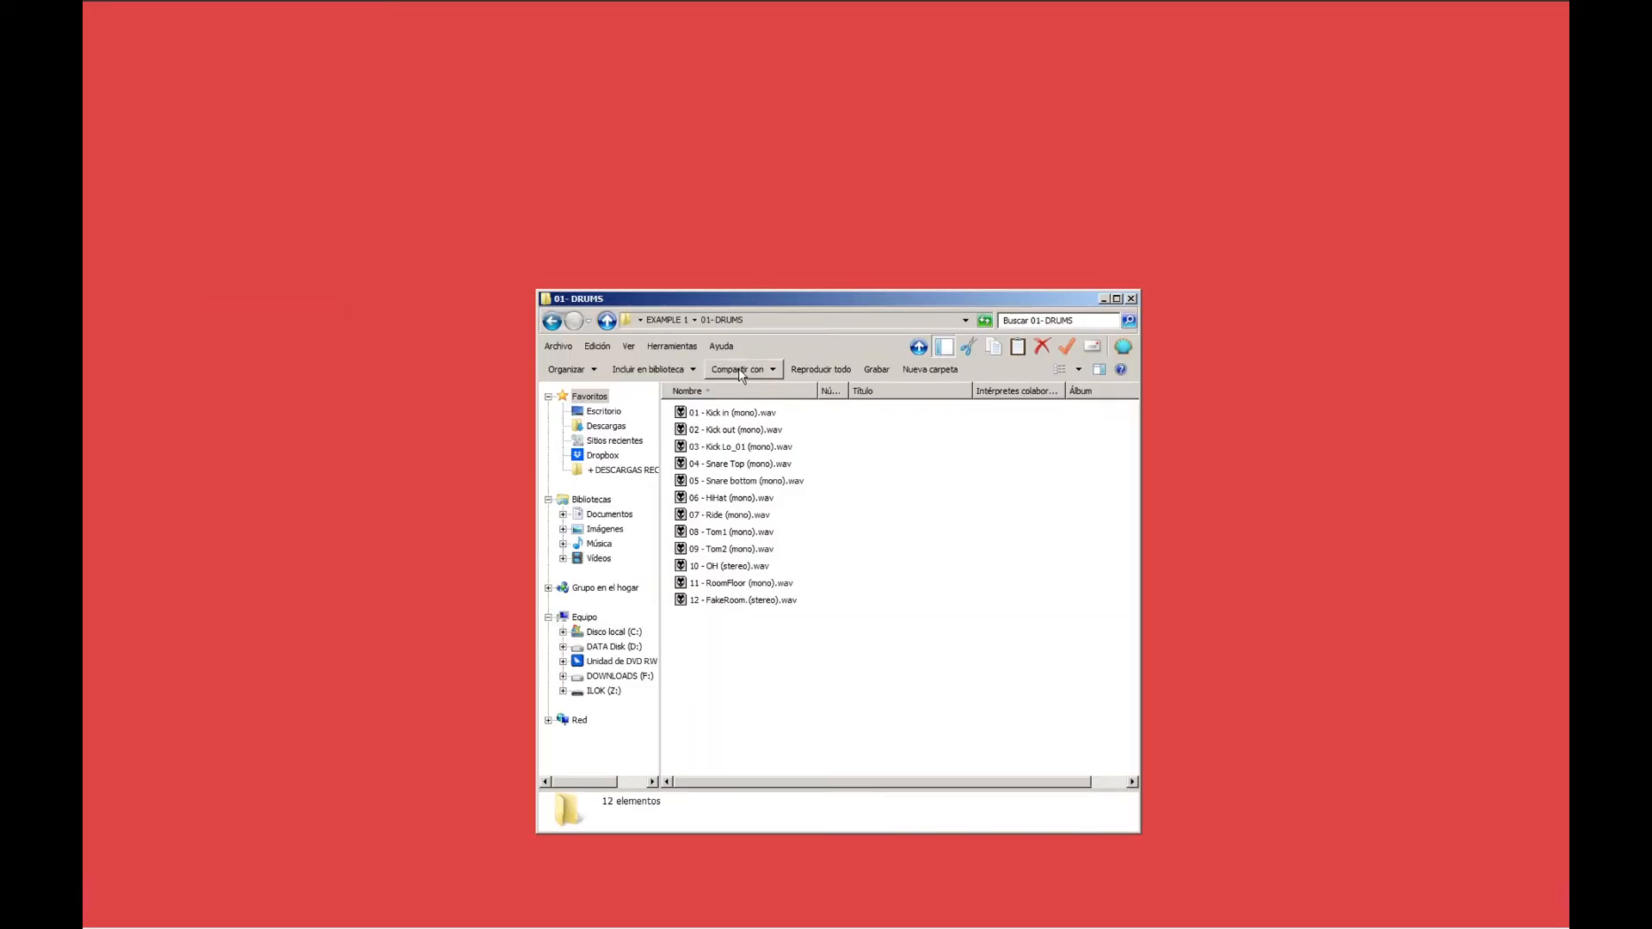
key("BackSpace")
double_click(707, 443)
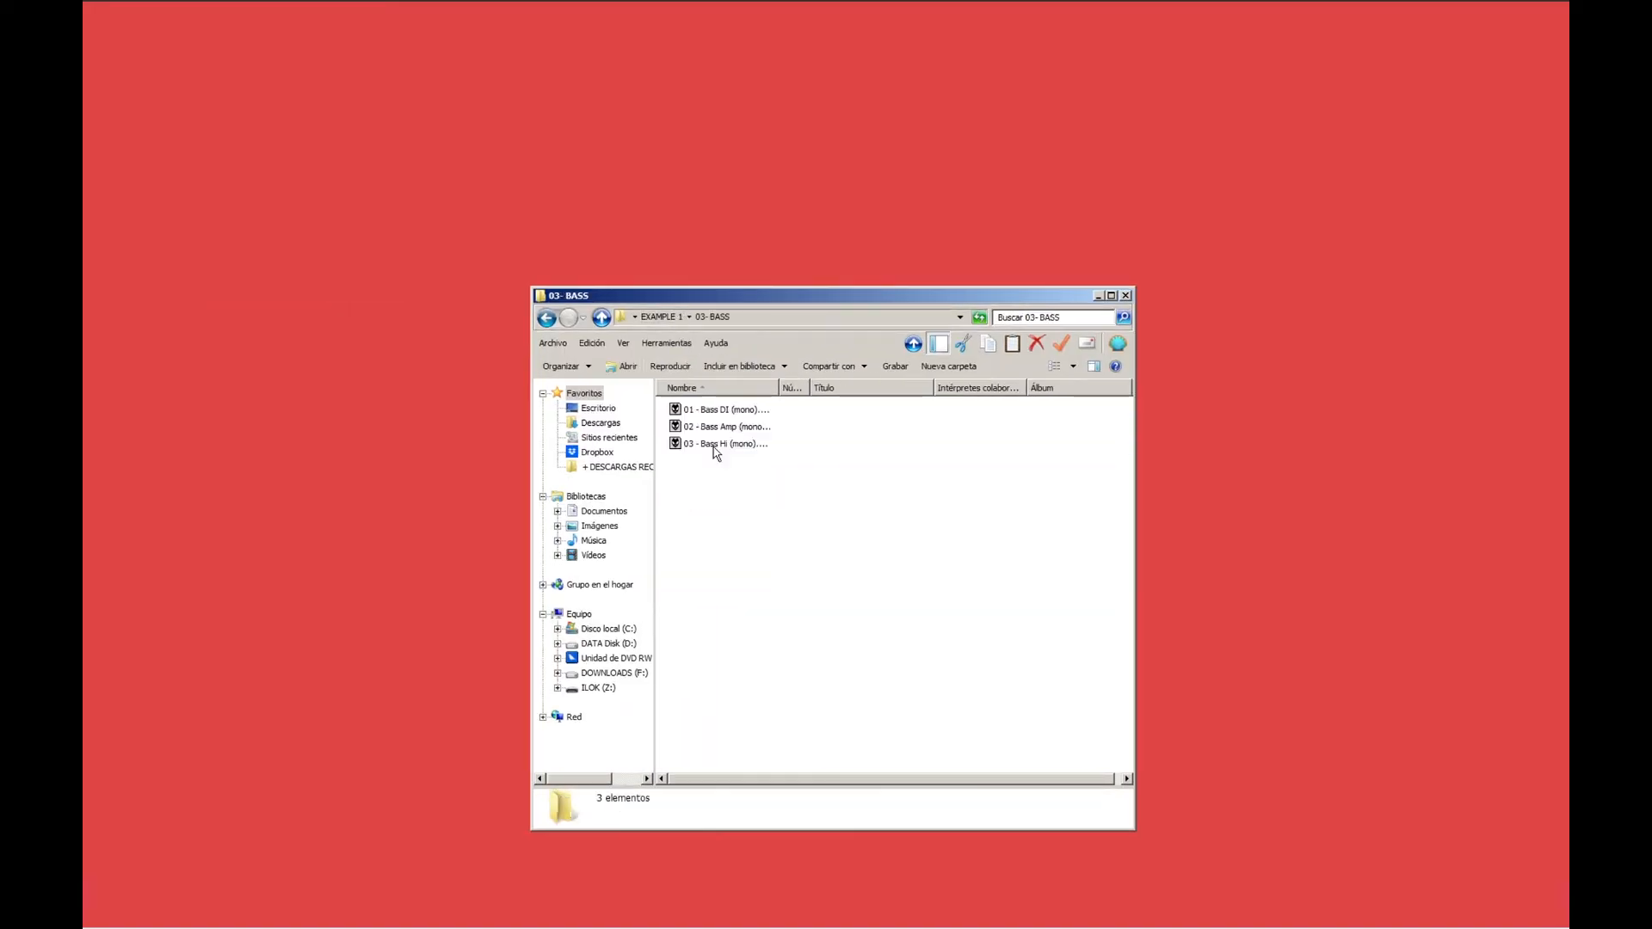
key("BackSpace")
double_click(706, 459)
left_click(654, 320)
double_click(701, 478)
left_click(671, 318)
double_click(698, 494)
left_click(671, 318)
left_click(1126, 296)
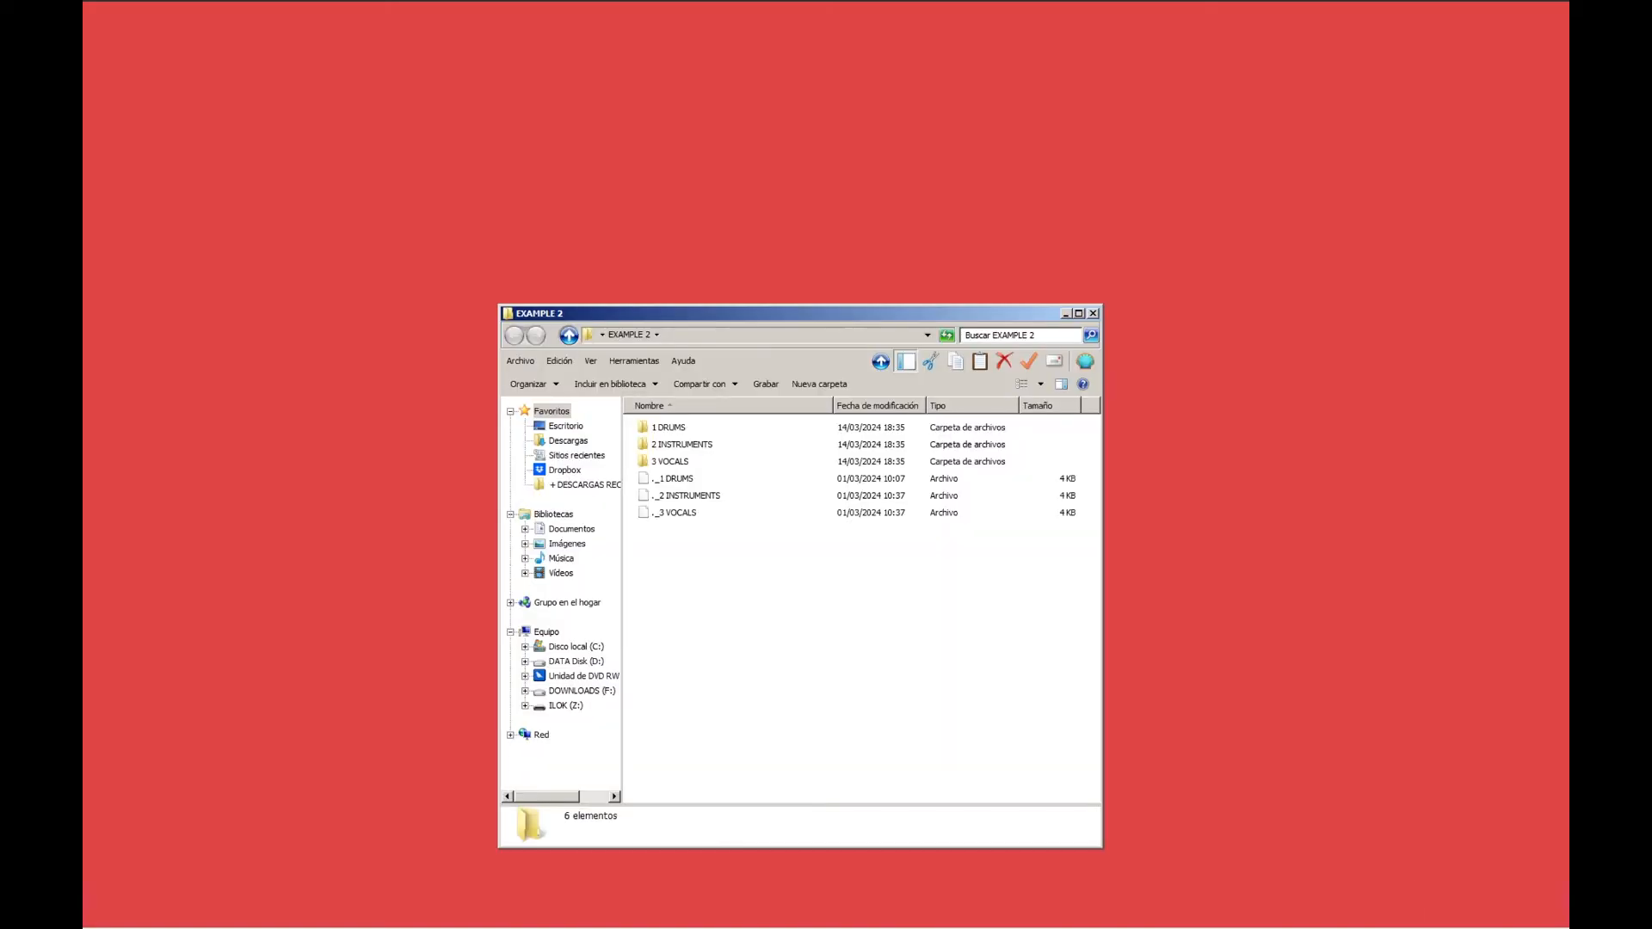
Examine the files, including those starting with a dot, in EXAMPLE 2's 1 DRUMS, 2 INSTRUMENTS and 3 VOCALS folders.
double_click(664, 427)
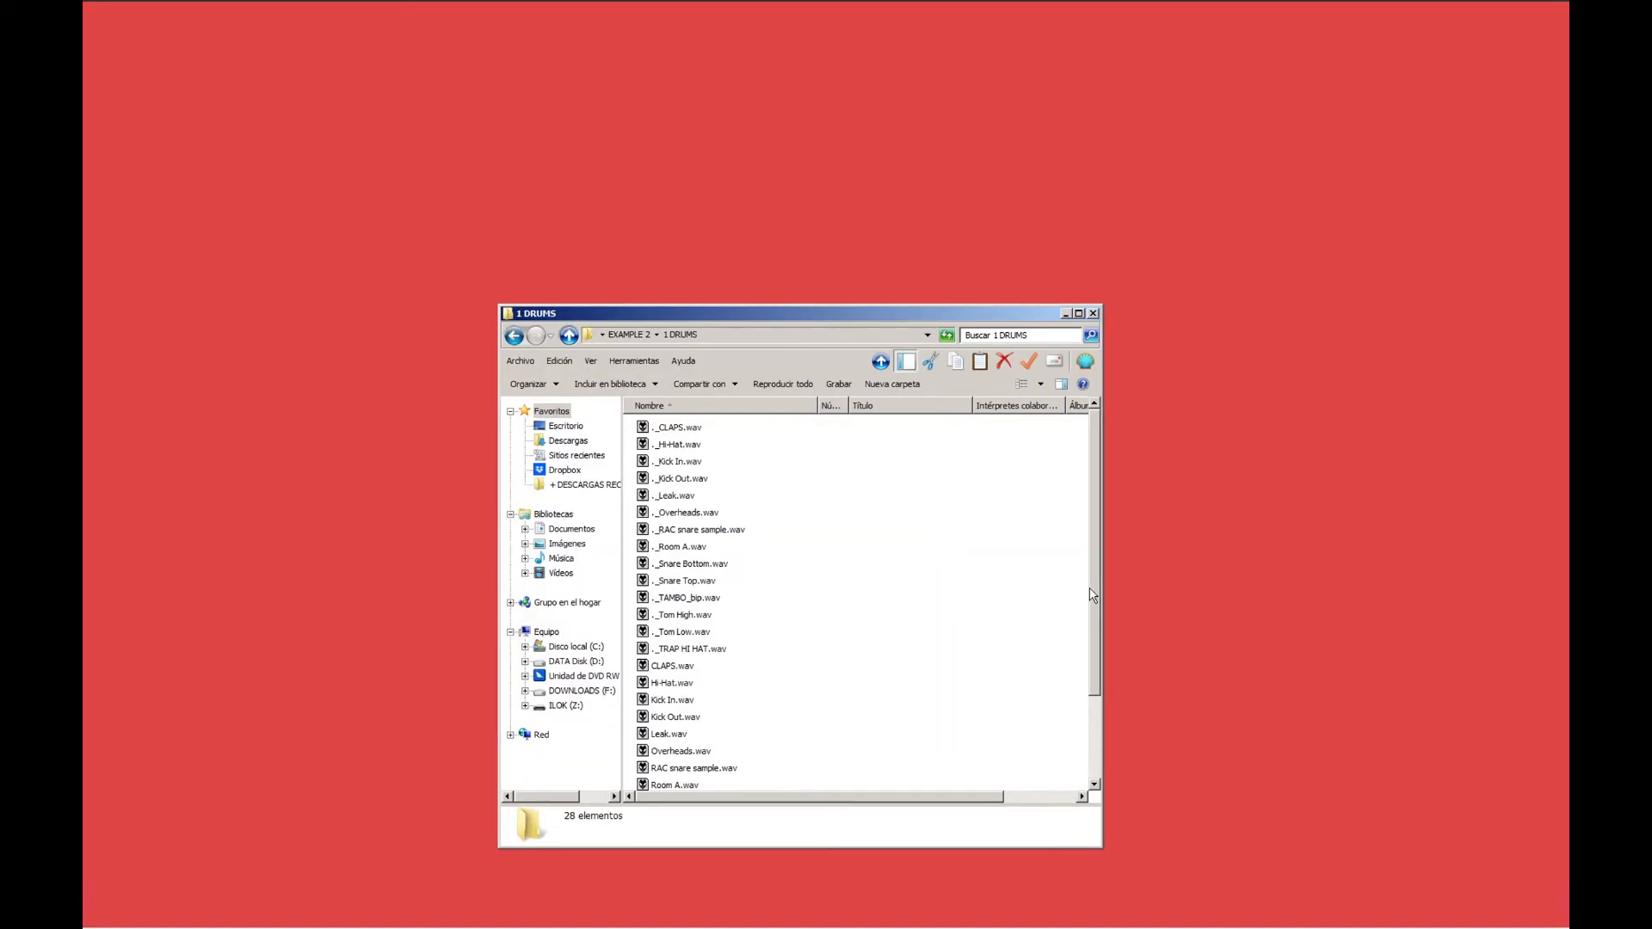
scroll(1098, 594, "down", 2)
scroll(1098, 594, "up", 2)
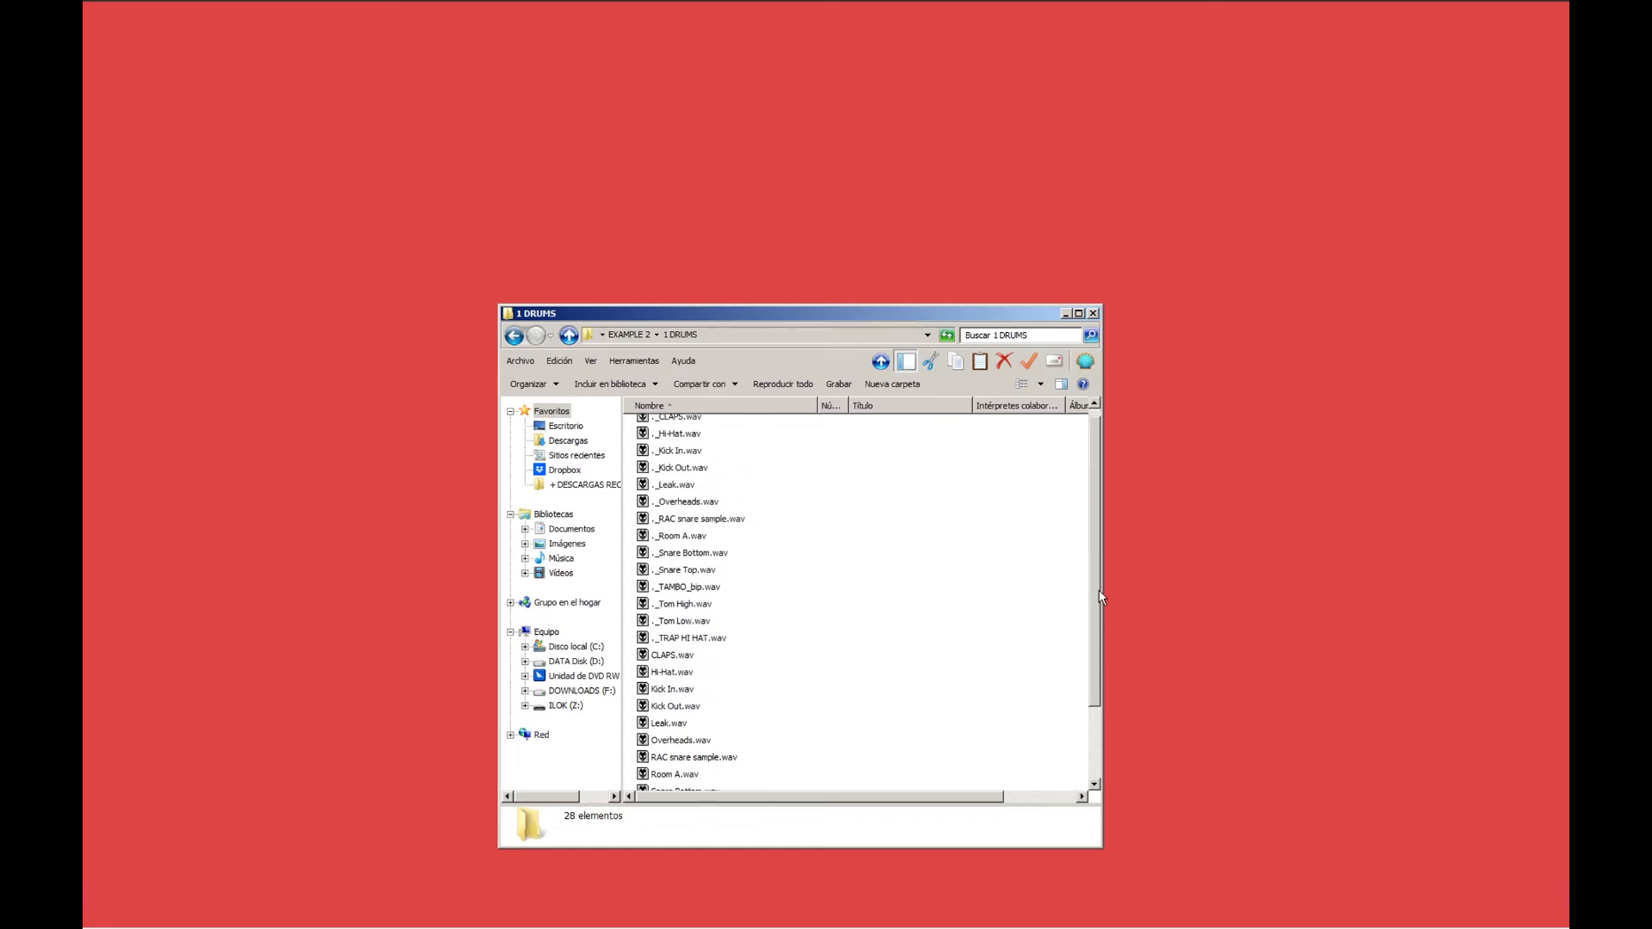
left_click(629, 334)
left_click(726, 449)
double_click(726, 450)
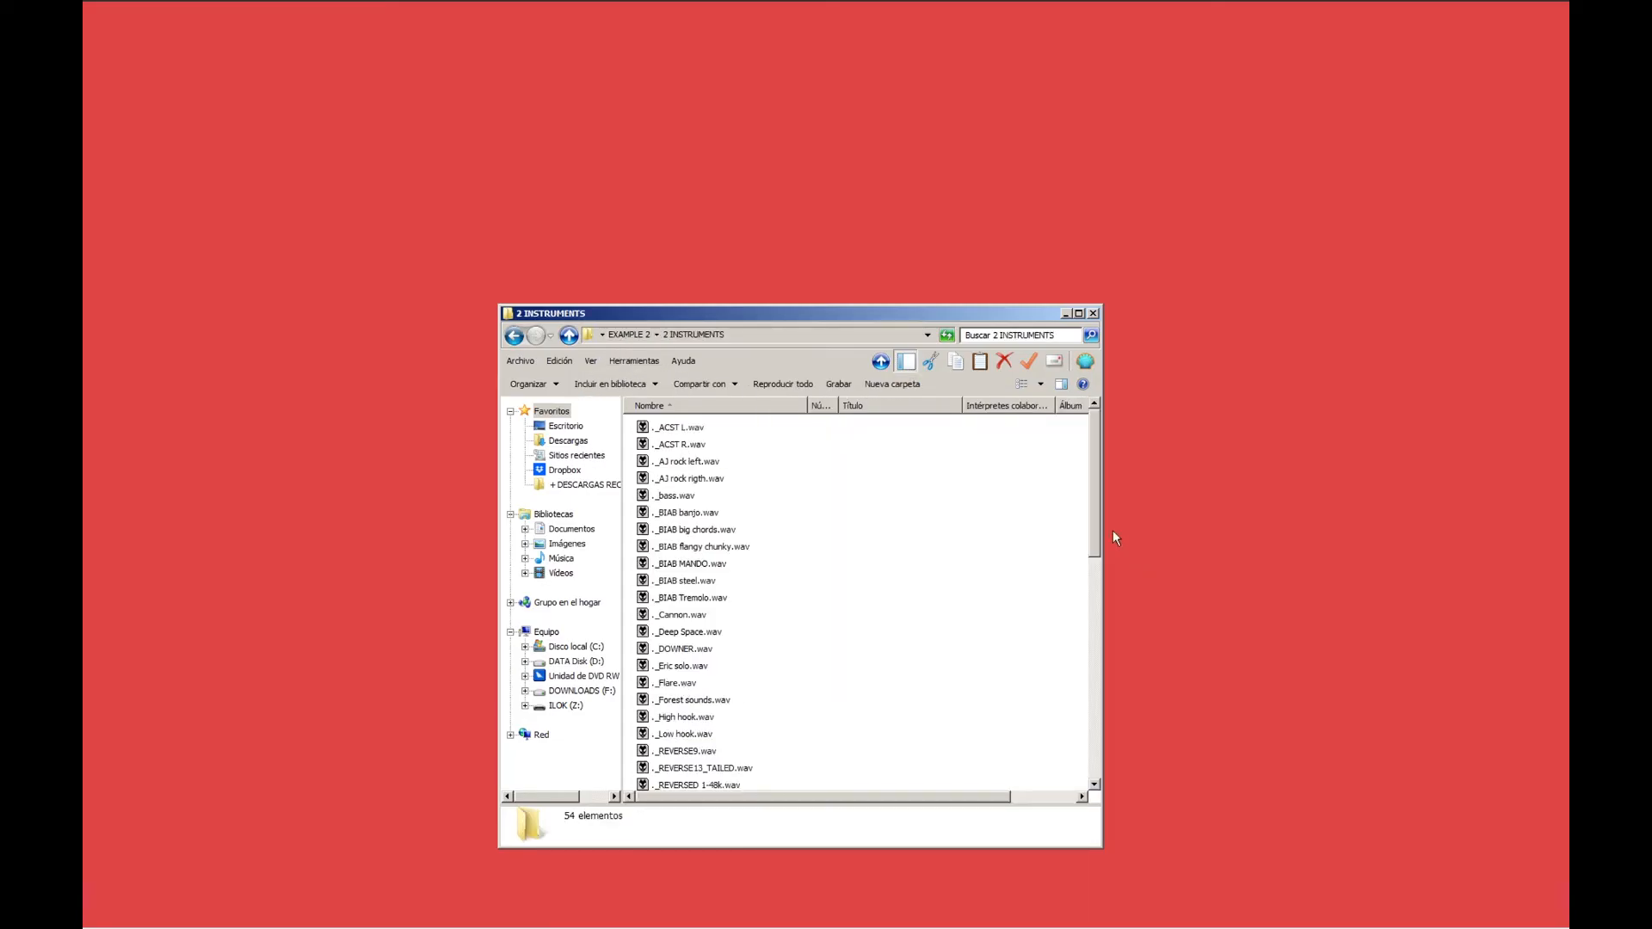
mouse_move(1097, 530)
left_mouse_down()
mouse_move(1110, 756)
mouse_move(1102, 516)
left_mouse_up()
left_click(629, 335)
double_click(664, 462)
left_click_drag(1093, 488, 1122, 459)
left_click(629, 335)
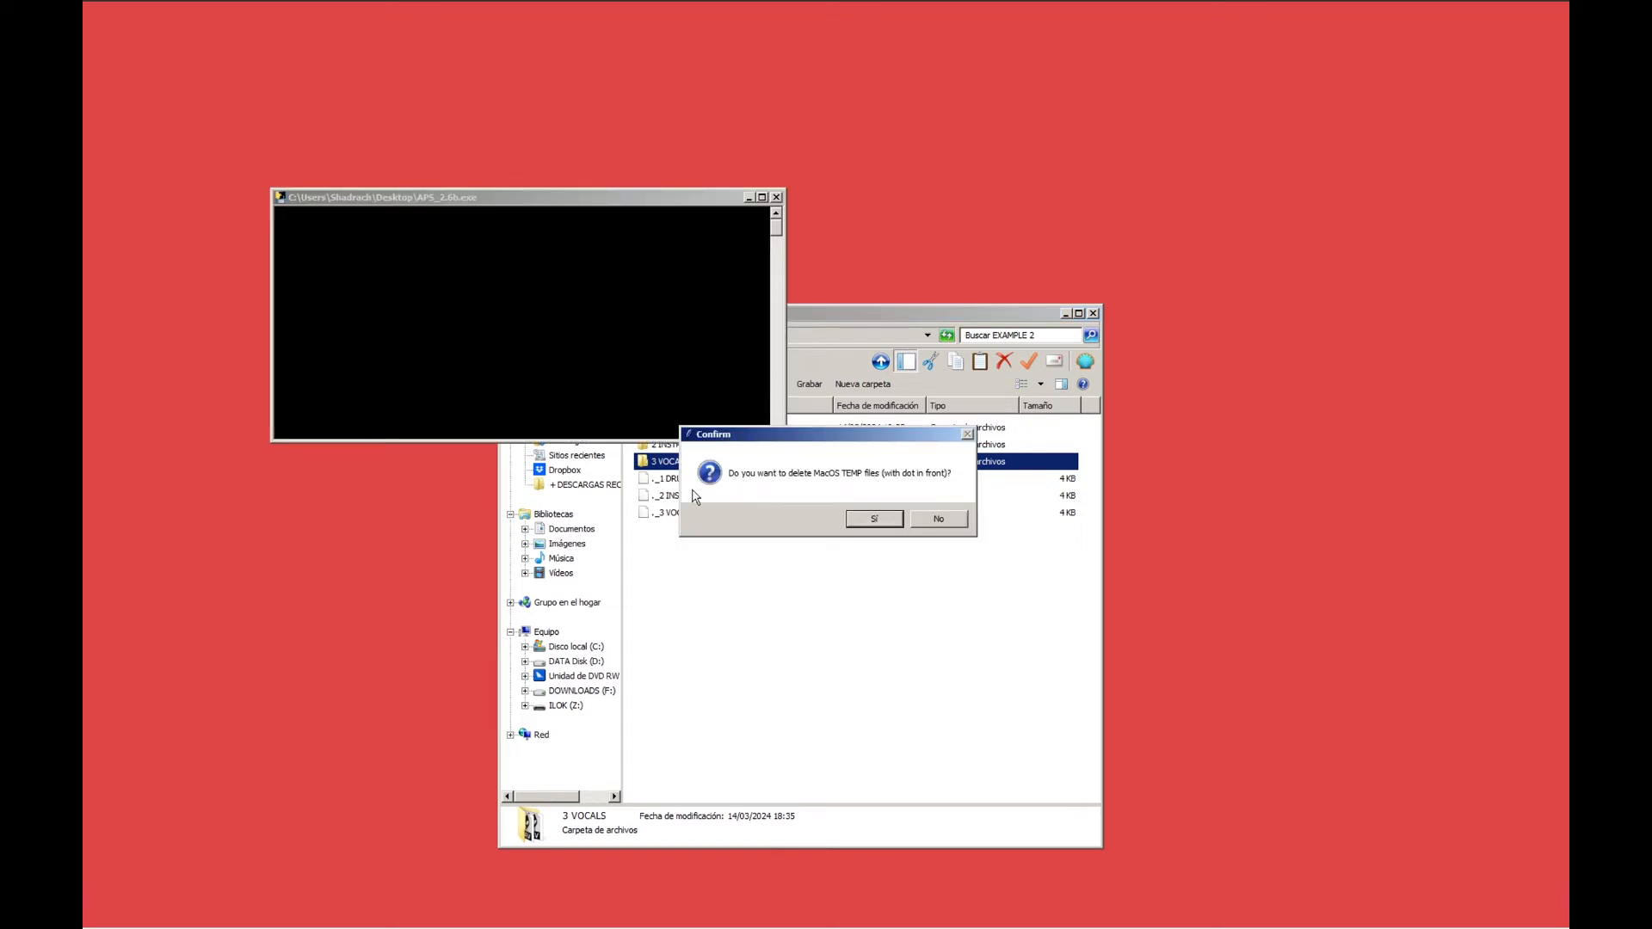
Delete the MacOS TEMP files from EXAMPLE 2 and identify the audio type (mono/stereo) of the remaining files.
left_click(895, 520)
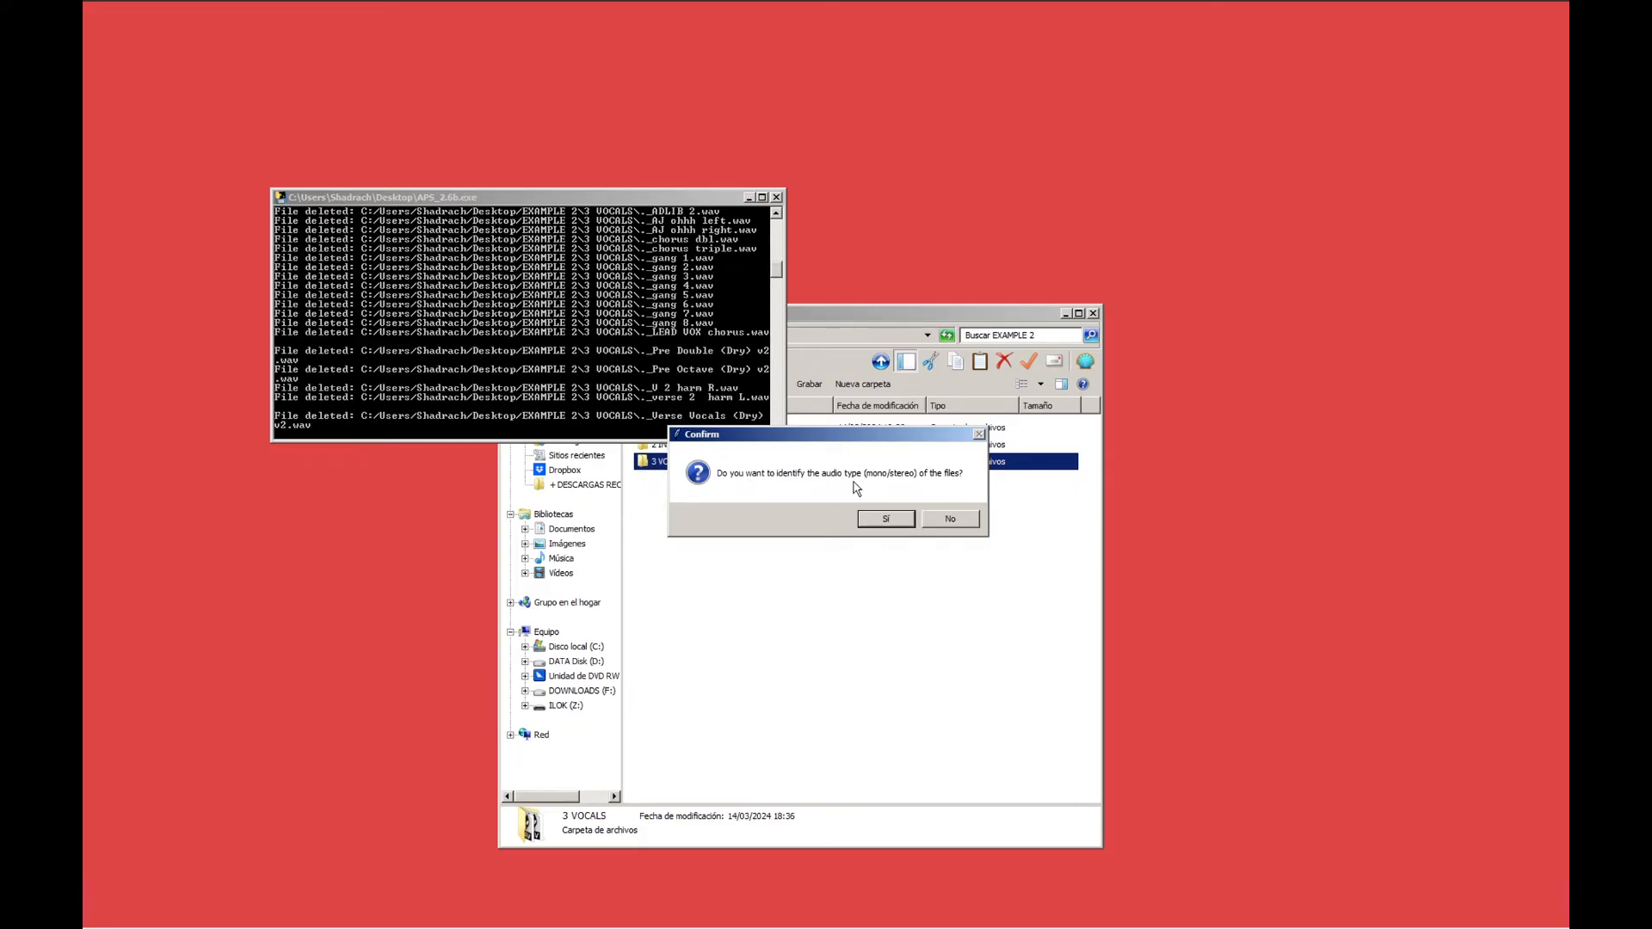
left_click(901, 519)
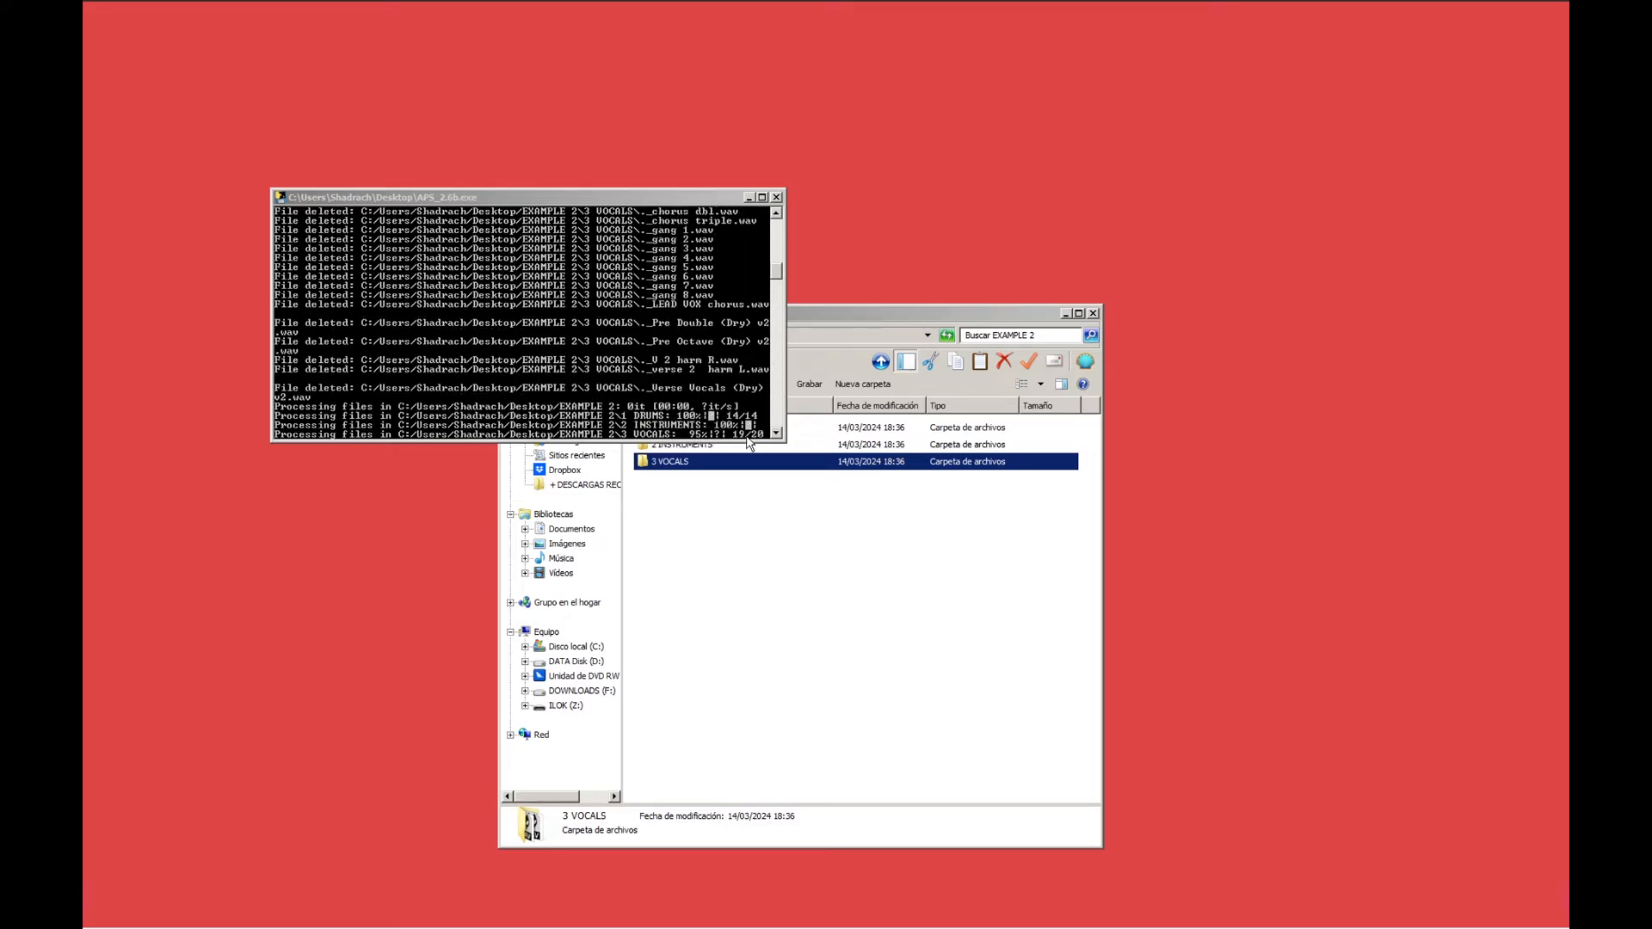
Move the EXAMPLE 2 window clear of the other windows and examine the renamed files in 1 DRUMS and 2 INSTRUMENTS.
left_click(844, 314)
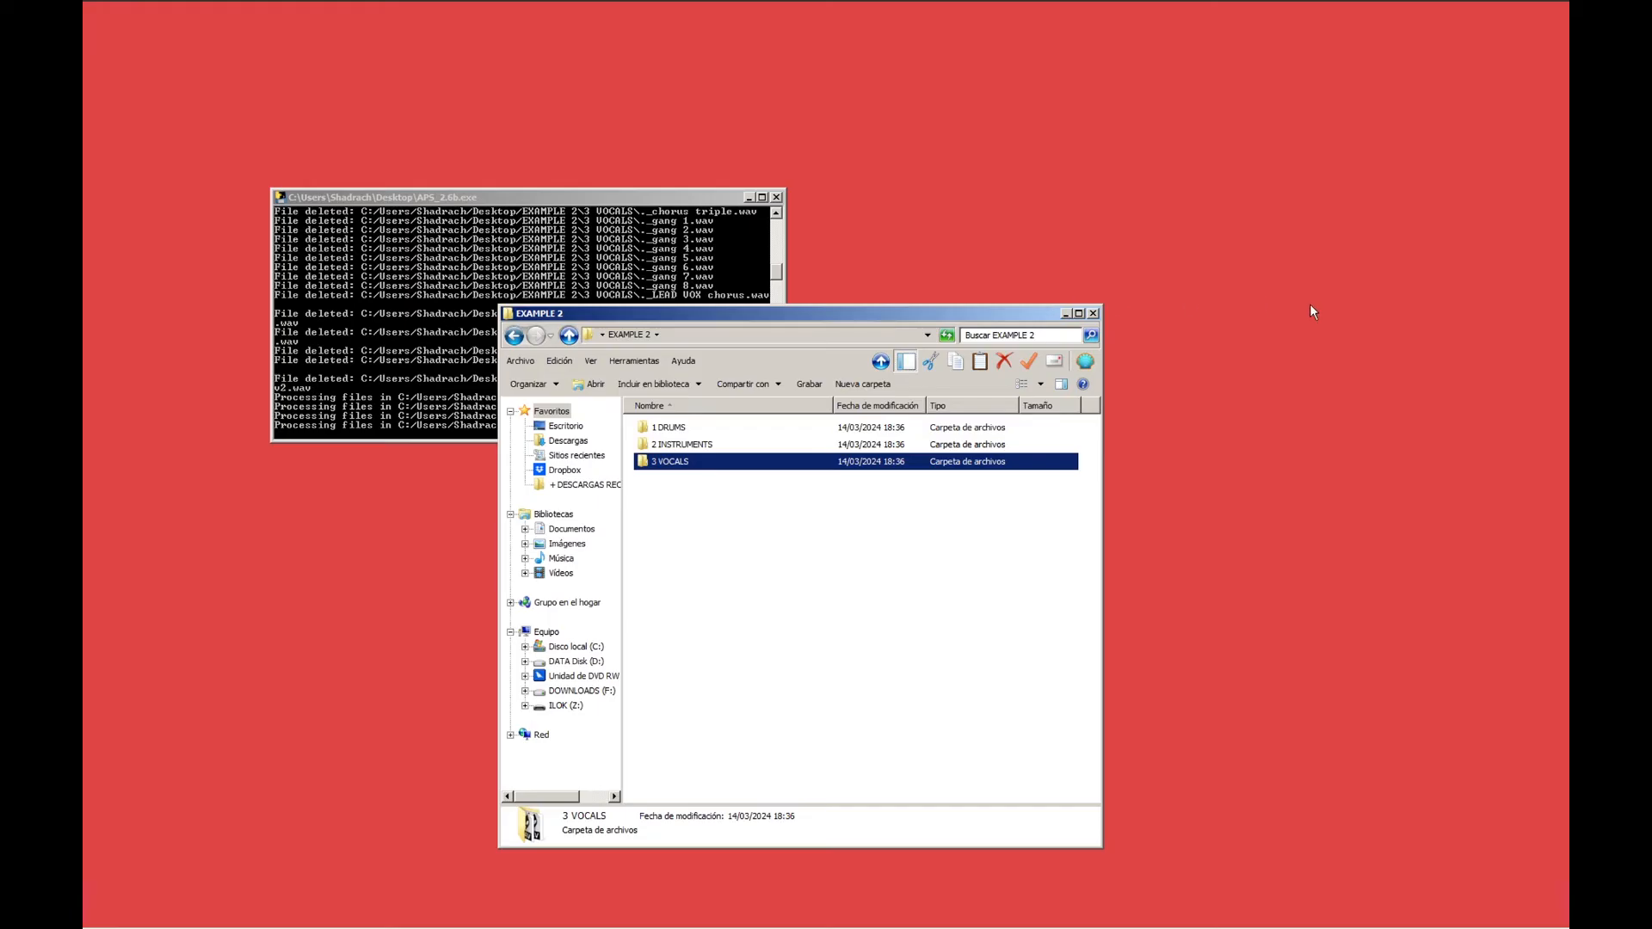
left_click_drag(844, 308, 1309, 303)
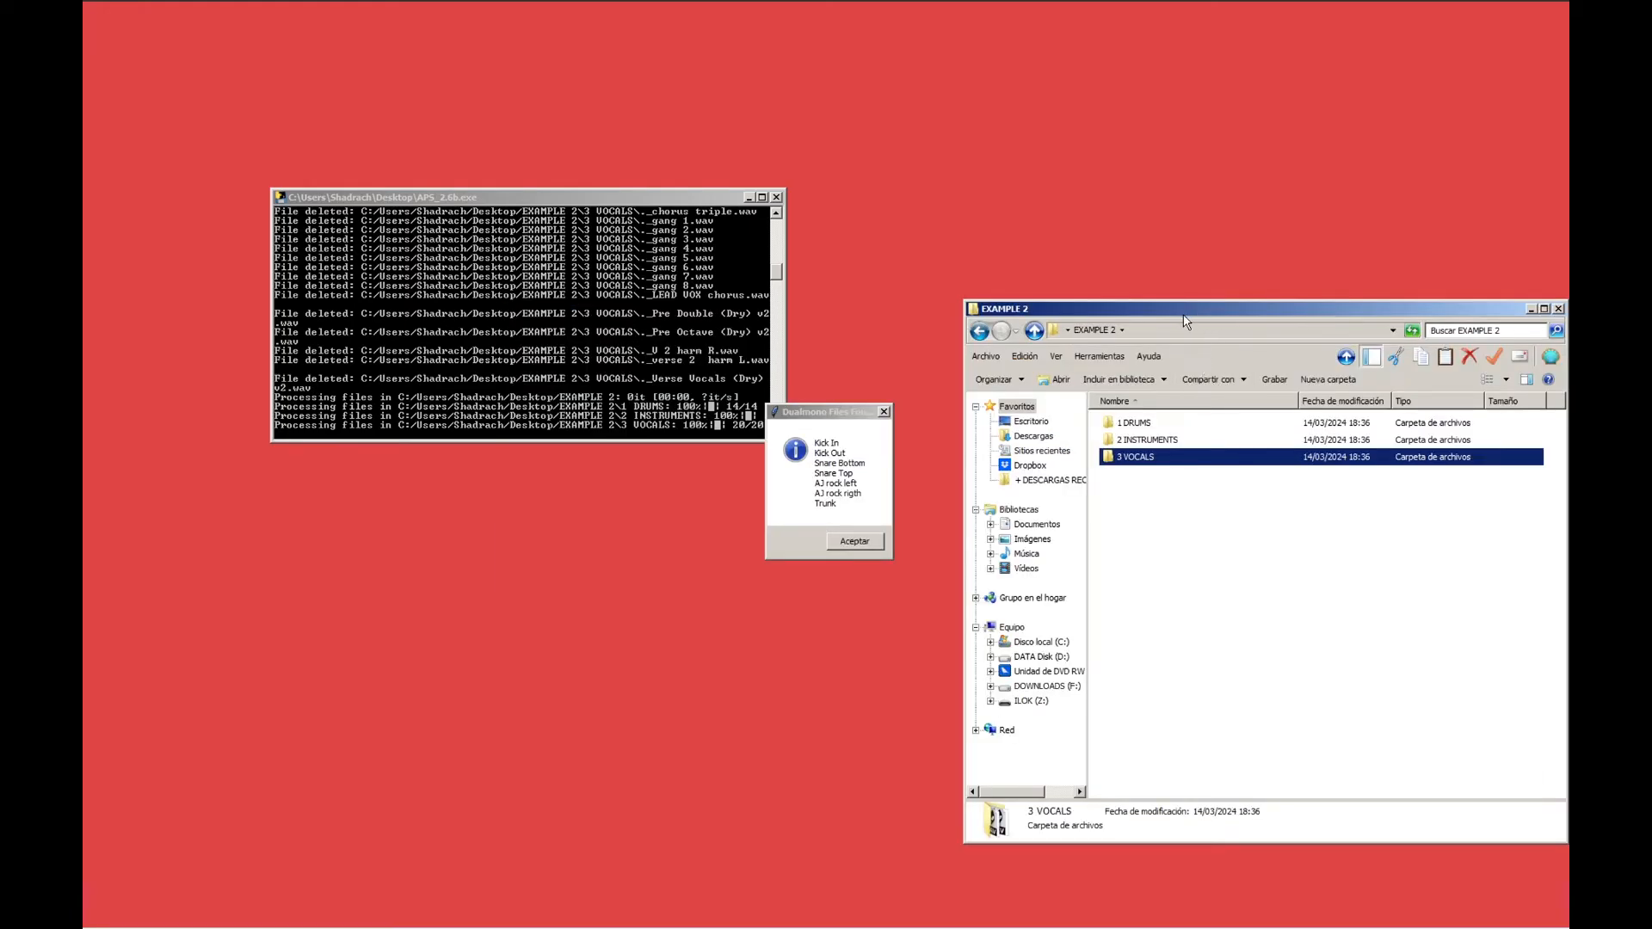
left_click_drag(1185, 320, 1158, 323)
double_click(1102, 427)
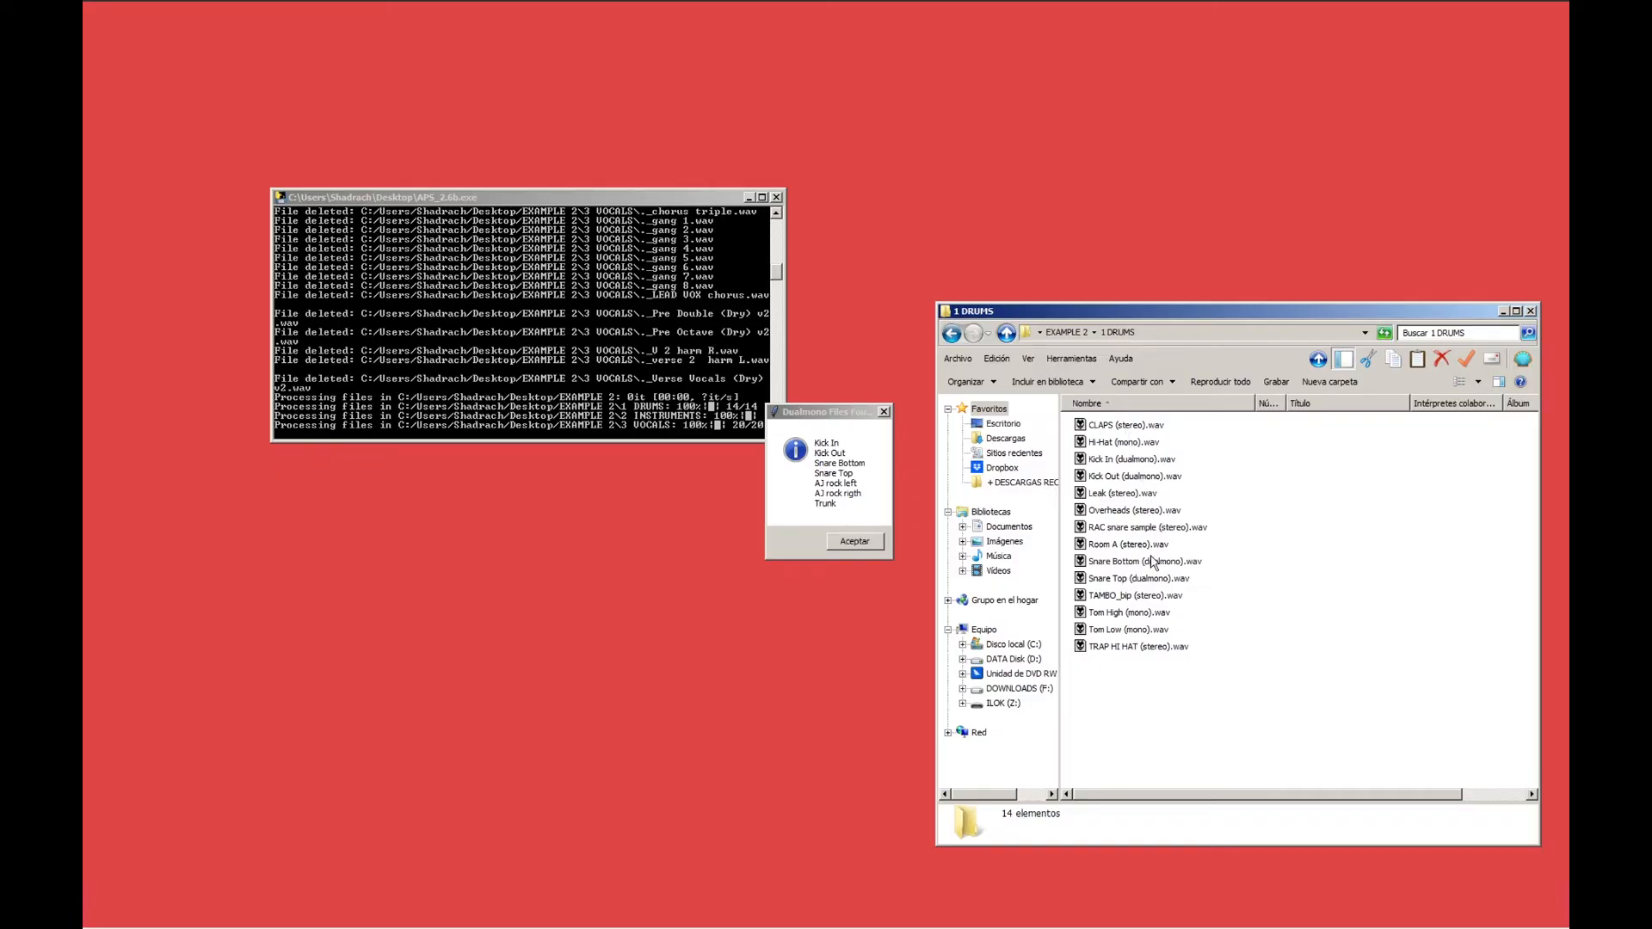
left_click(1067, 333)
double_click(1106, 443)
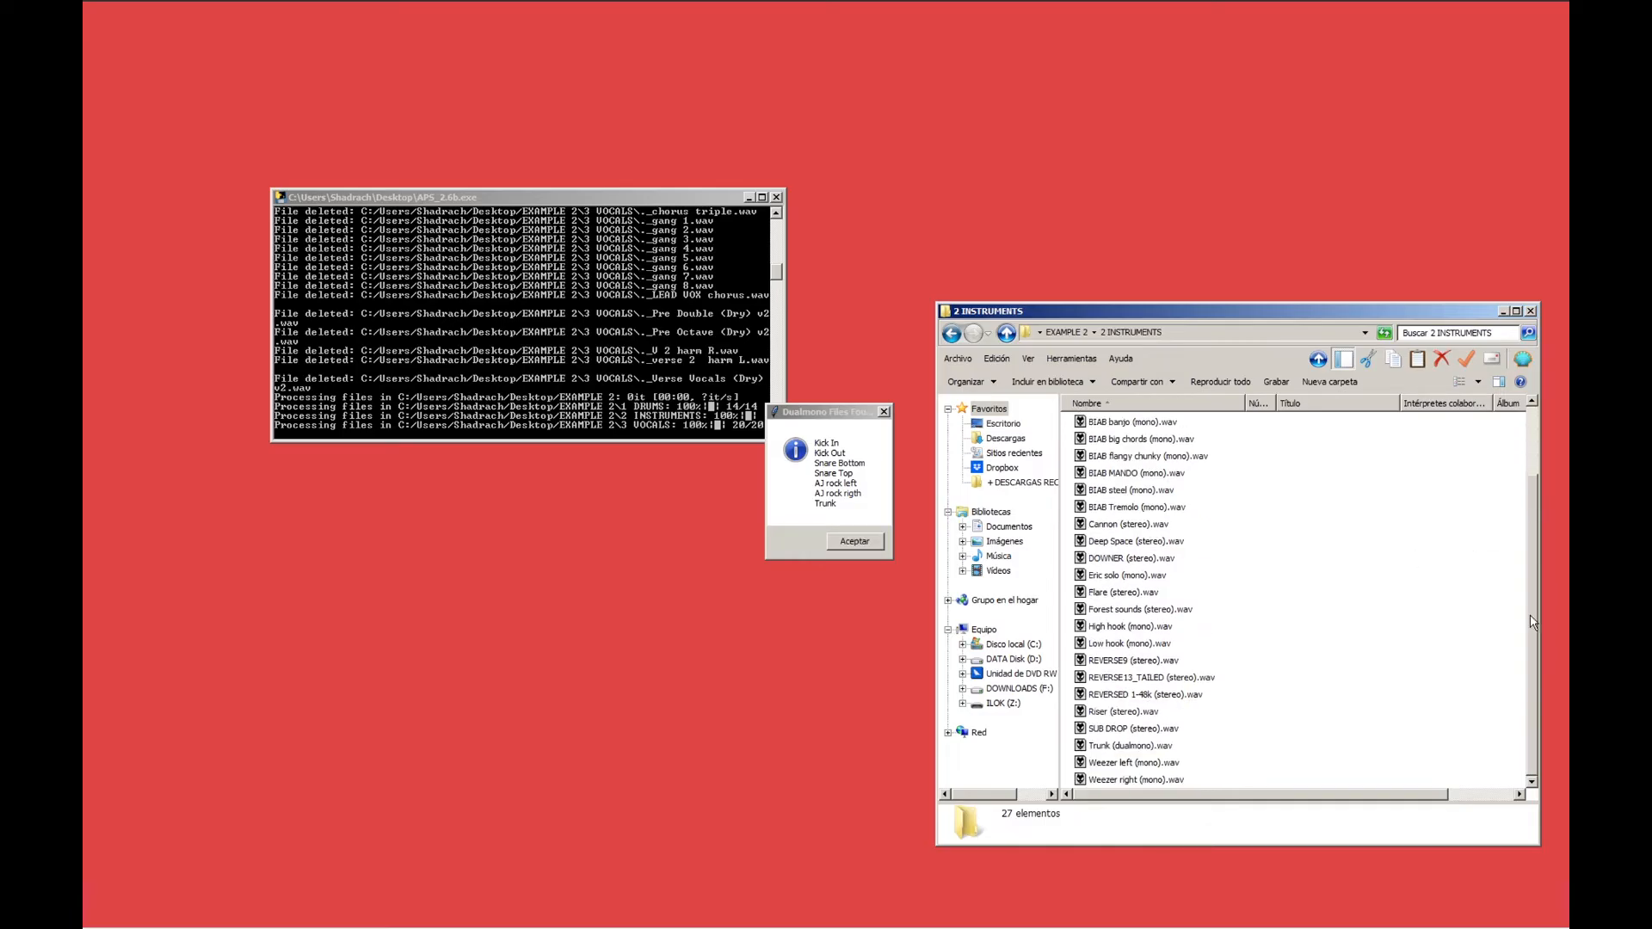
Return to EXAMPLE 2's 1 DRUMS folder and convert the detected dualmono files to mono.
left_click(1067, 332)
double_click(1111, 425)
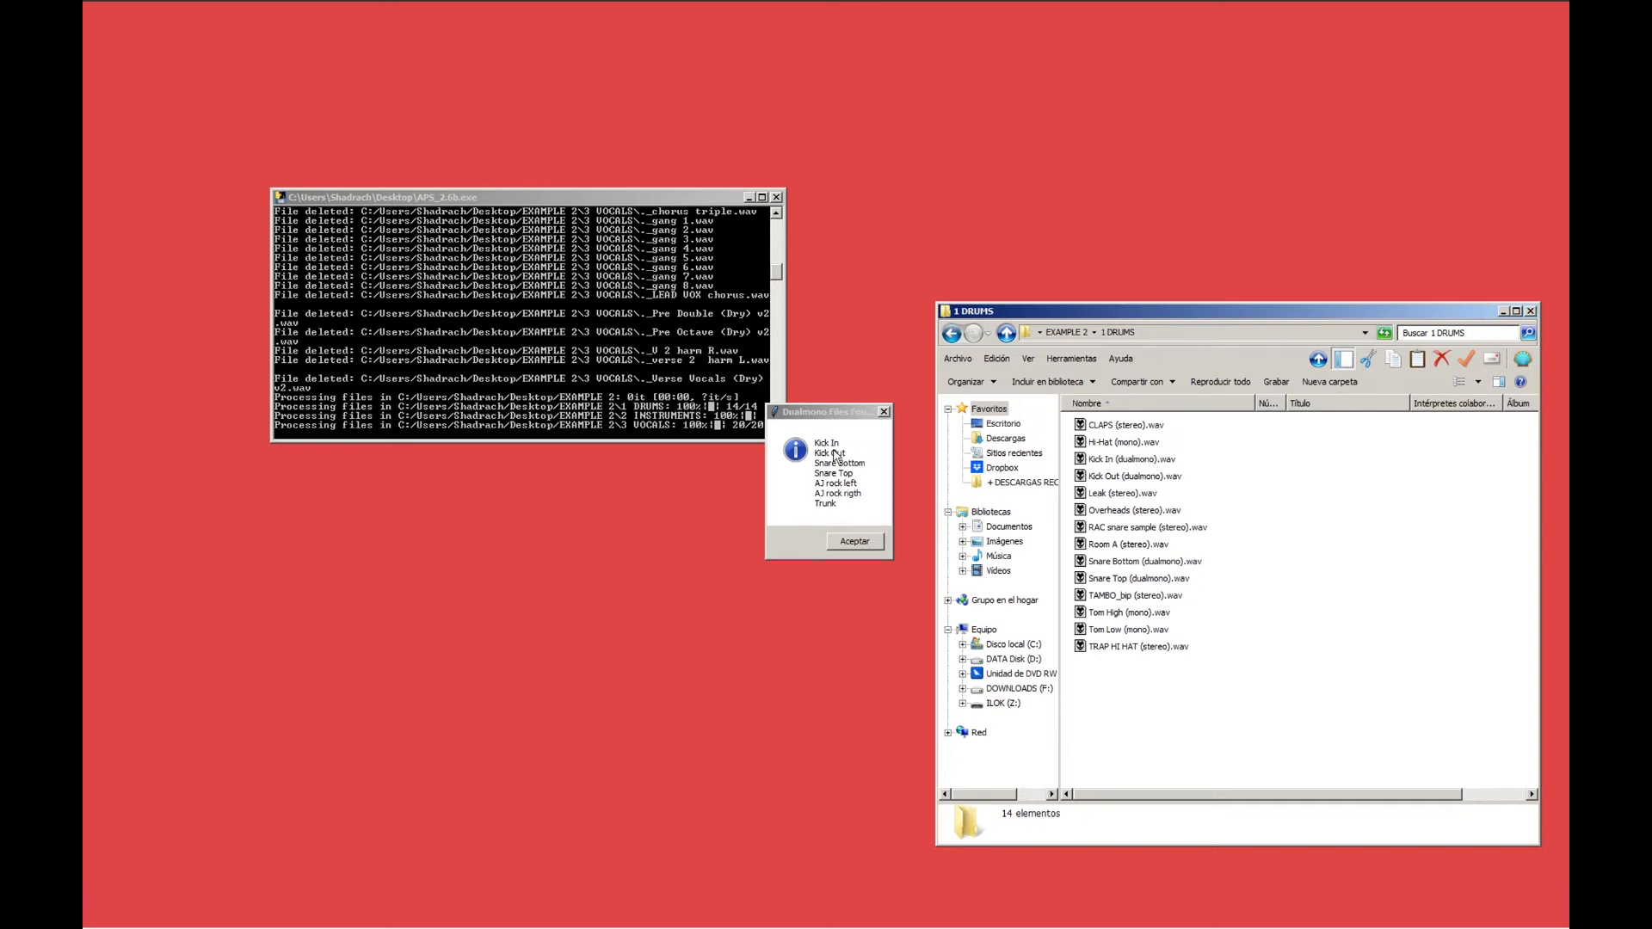
left_click(848, 542)
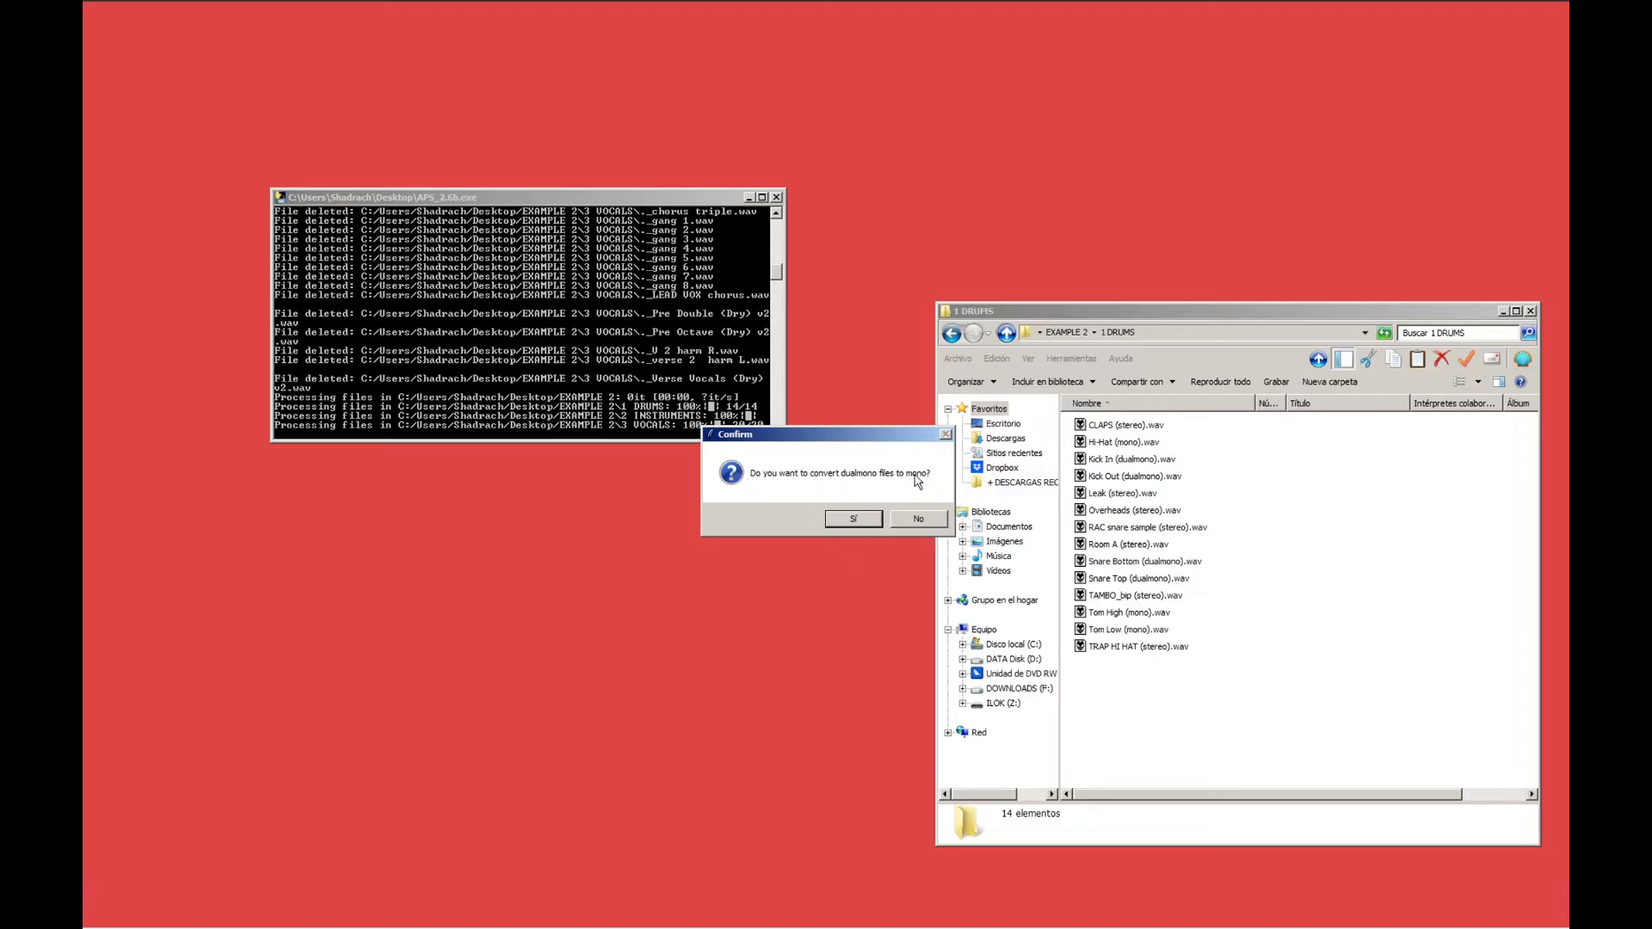
left_click(853, 518)
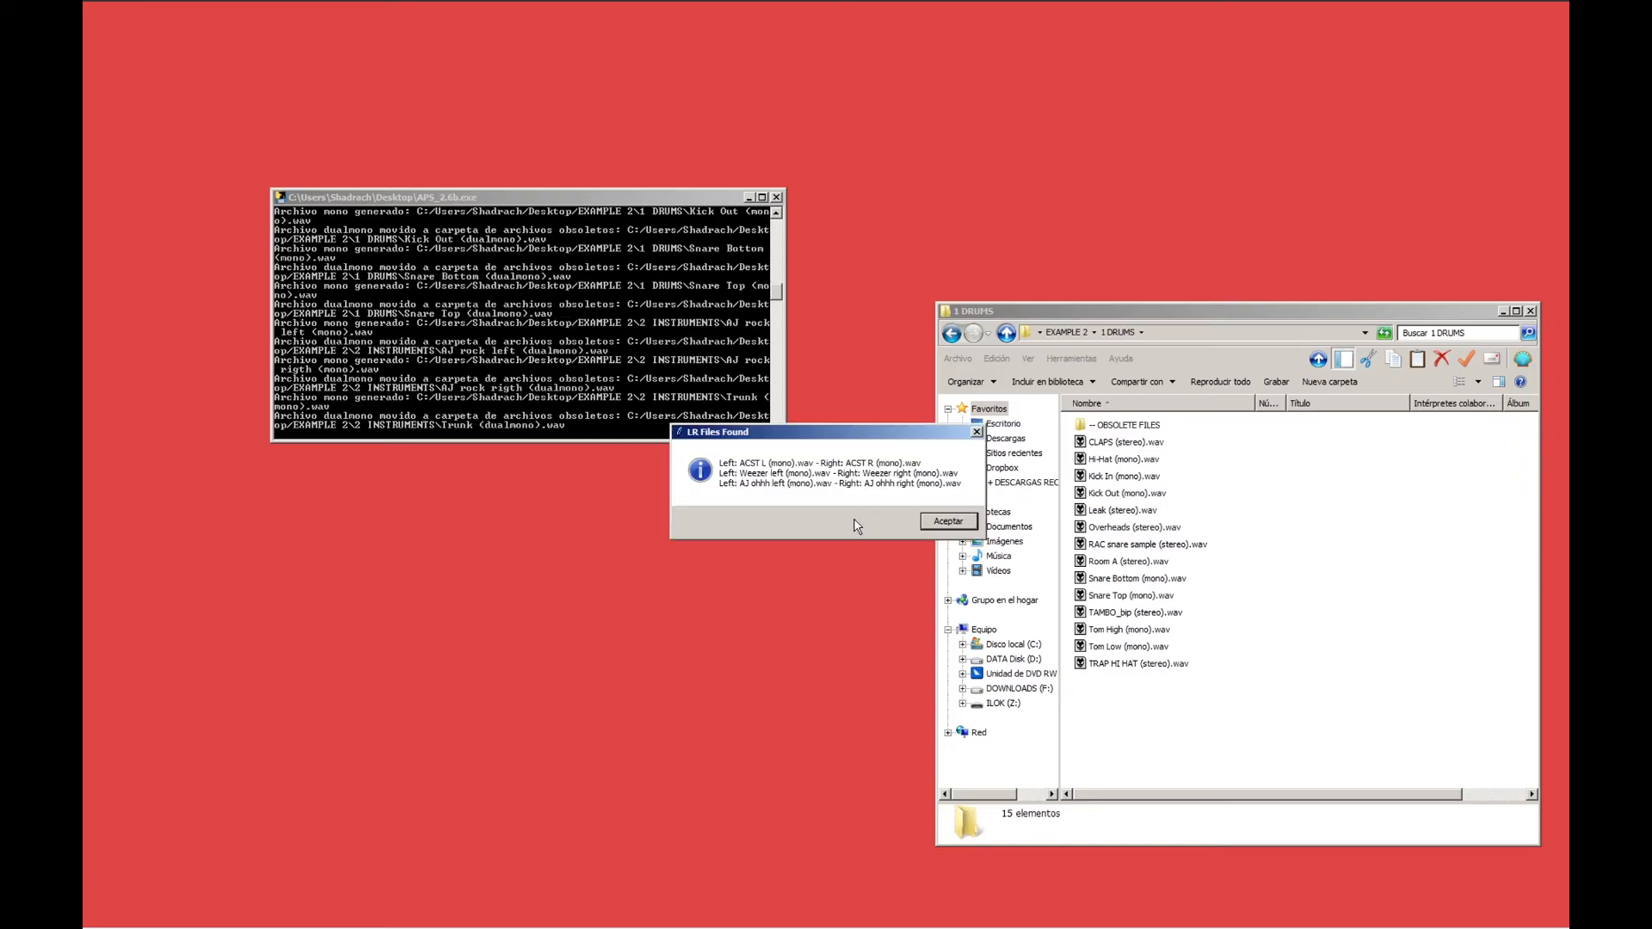
Check the original dualmono files in 1 DRUMS's -- OBSOLETE FILES folder and go back to the LR files list.
double_click(1118, 427)
left_click(950, 333)
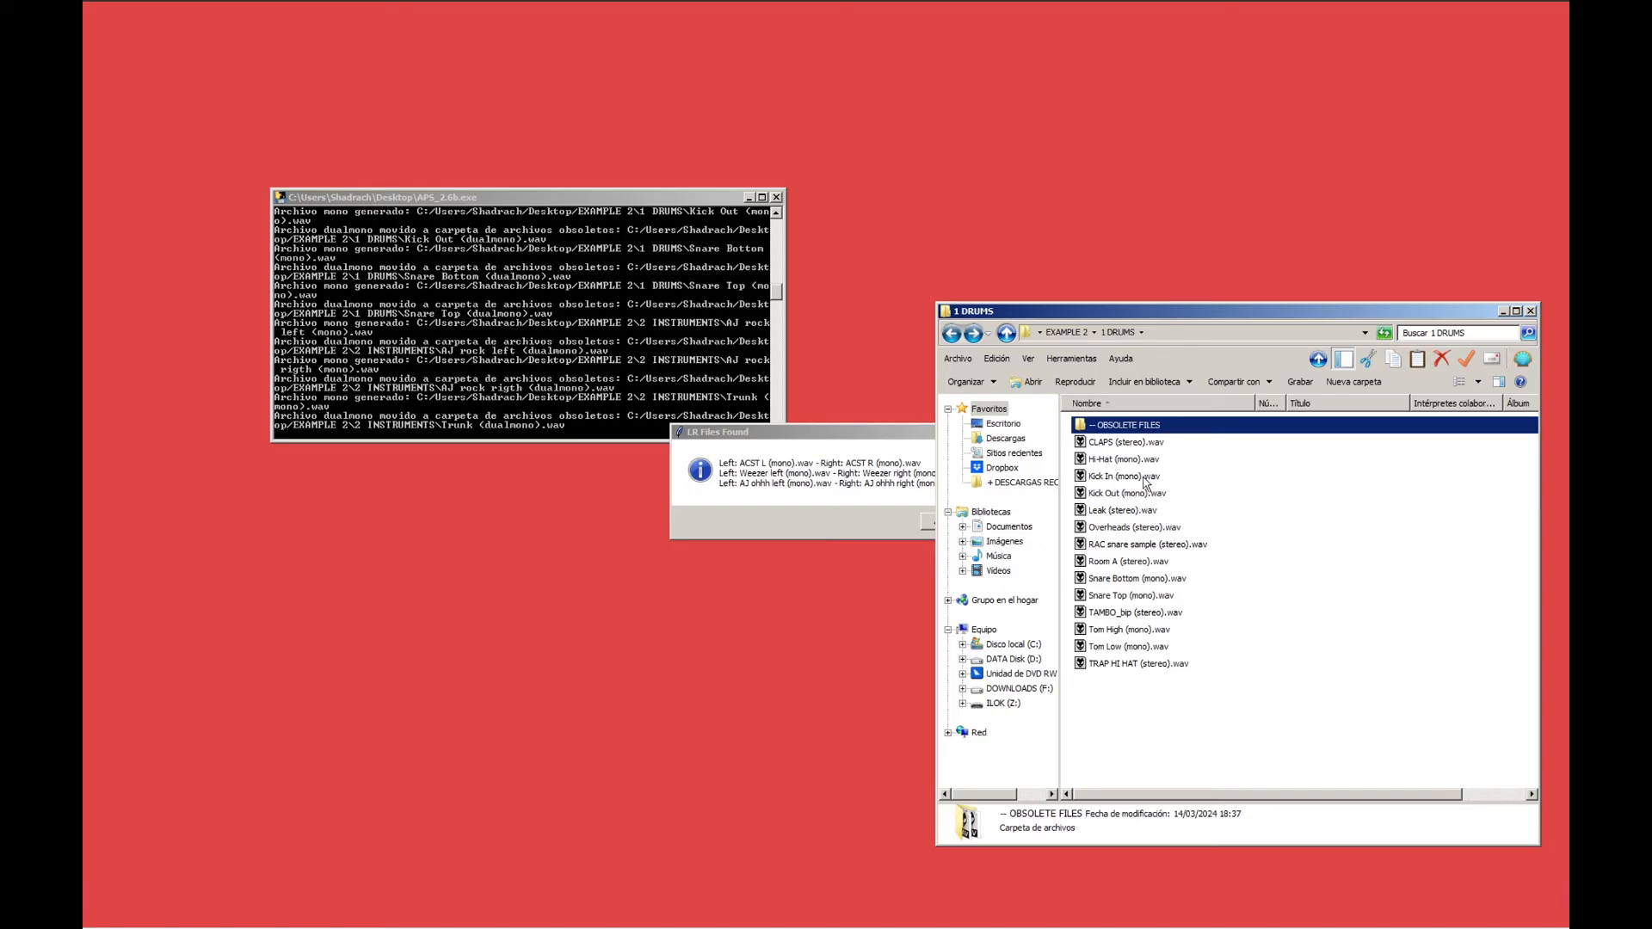
left_click(852, 445)
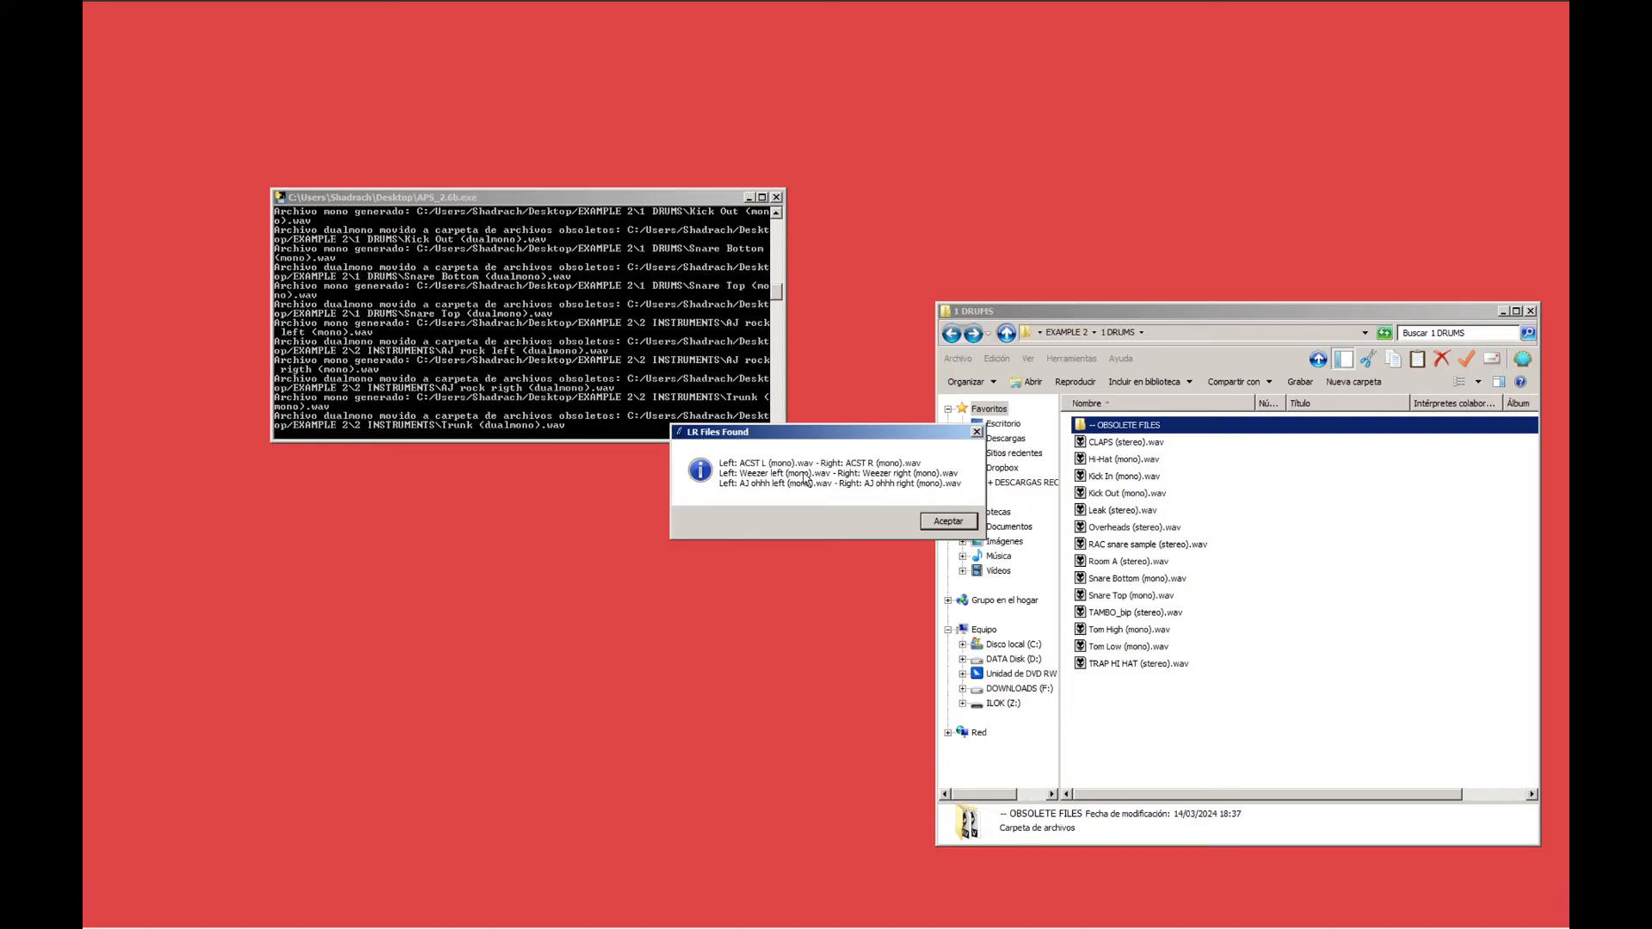
Show EXAMPLE 2's 2 INSTRUMENTS folder and join the detected L/R files into stereo files.
left_click(1068, 333)
left_click(1119, 444)
double_click(1119, 443)
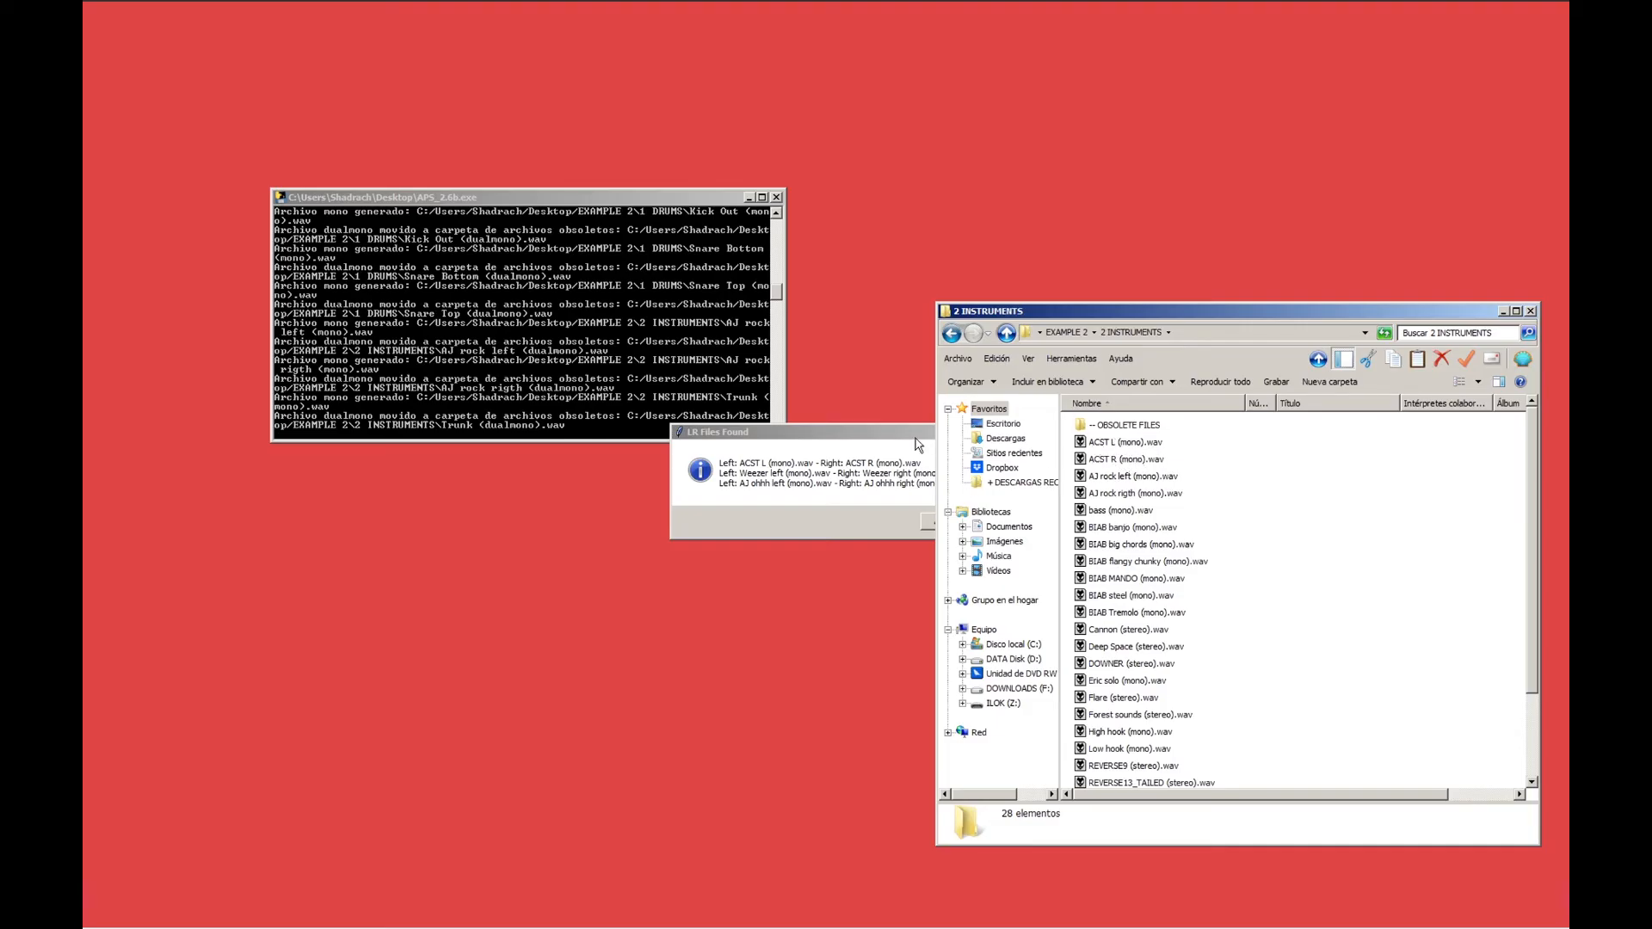
left_click(919, 464)
left_click(946, 525)
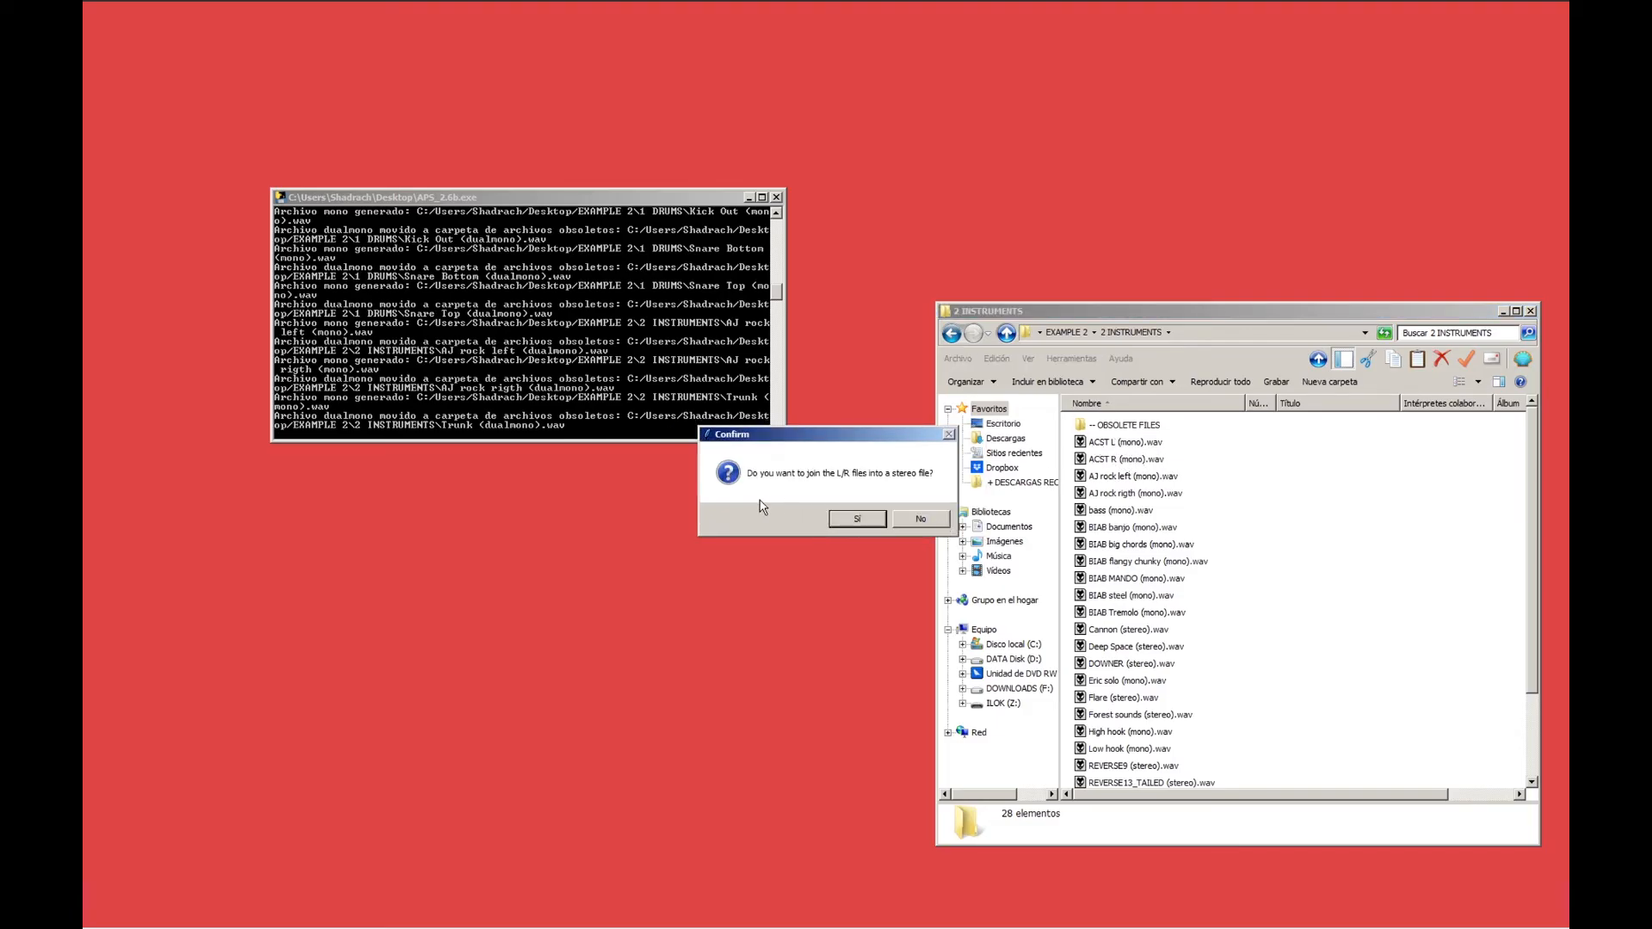
left_click(869, 520)
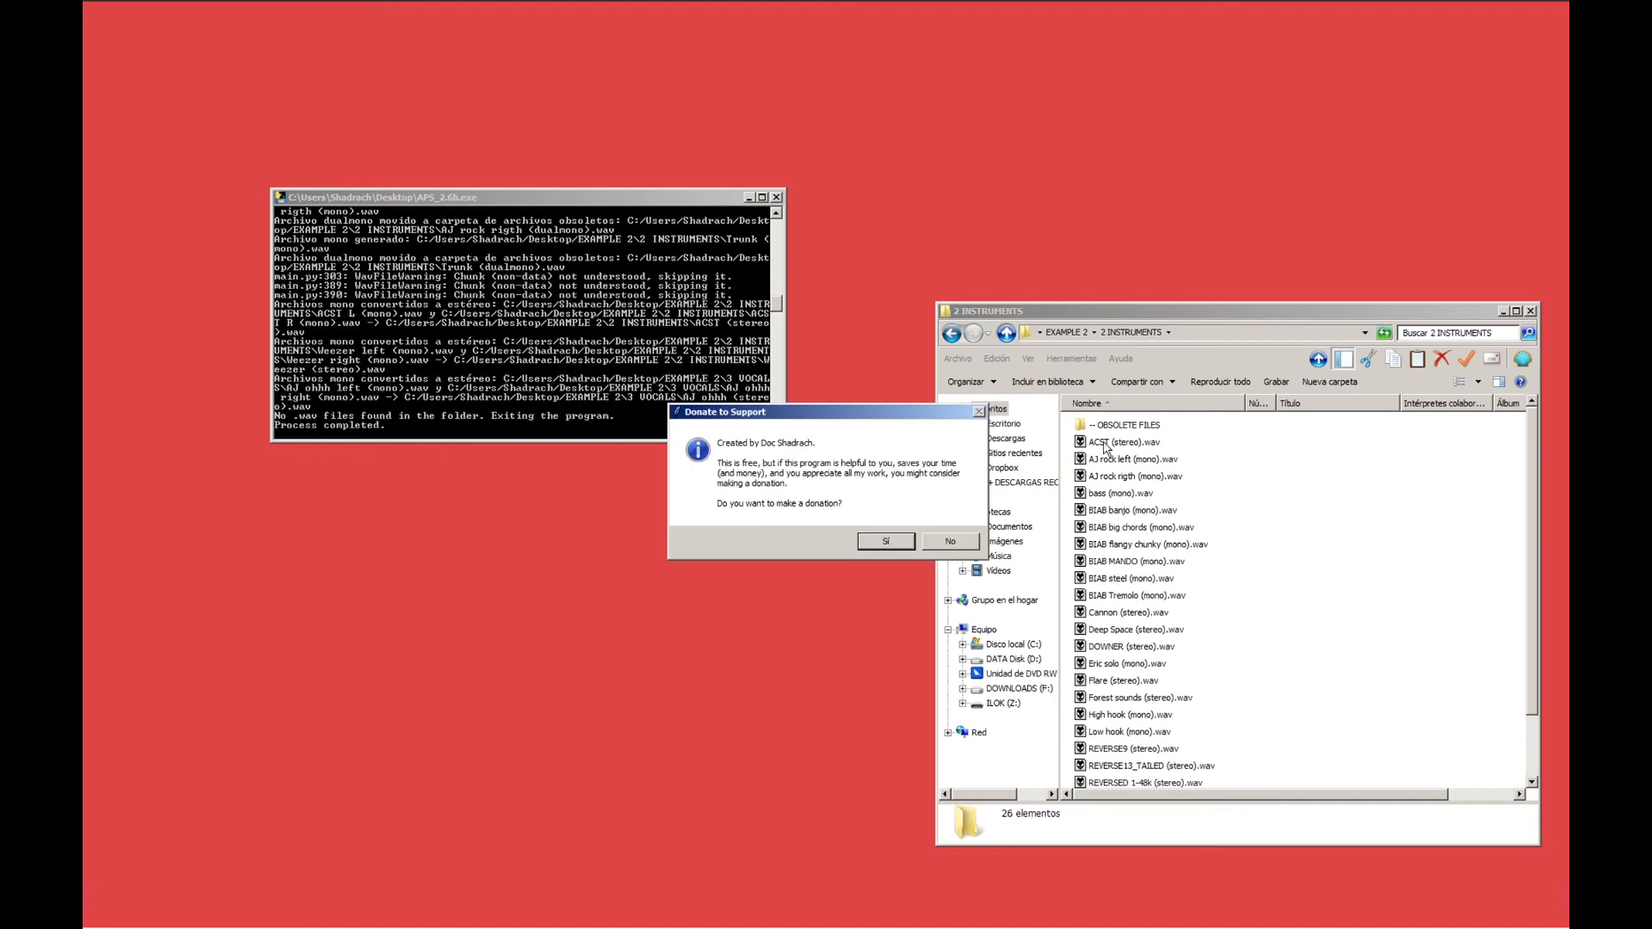
Check the replaced files in 2 INSTRUMENTS's -- OBSOLETE FILES folder and return to the parent folder.
double_click(1123, 425)
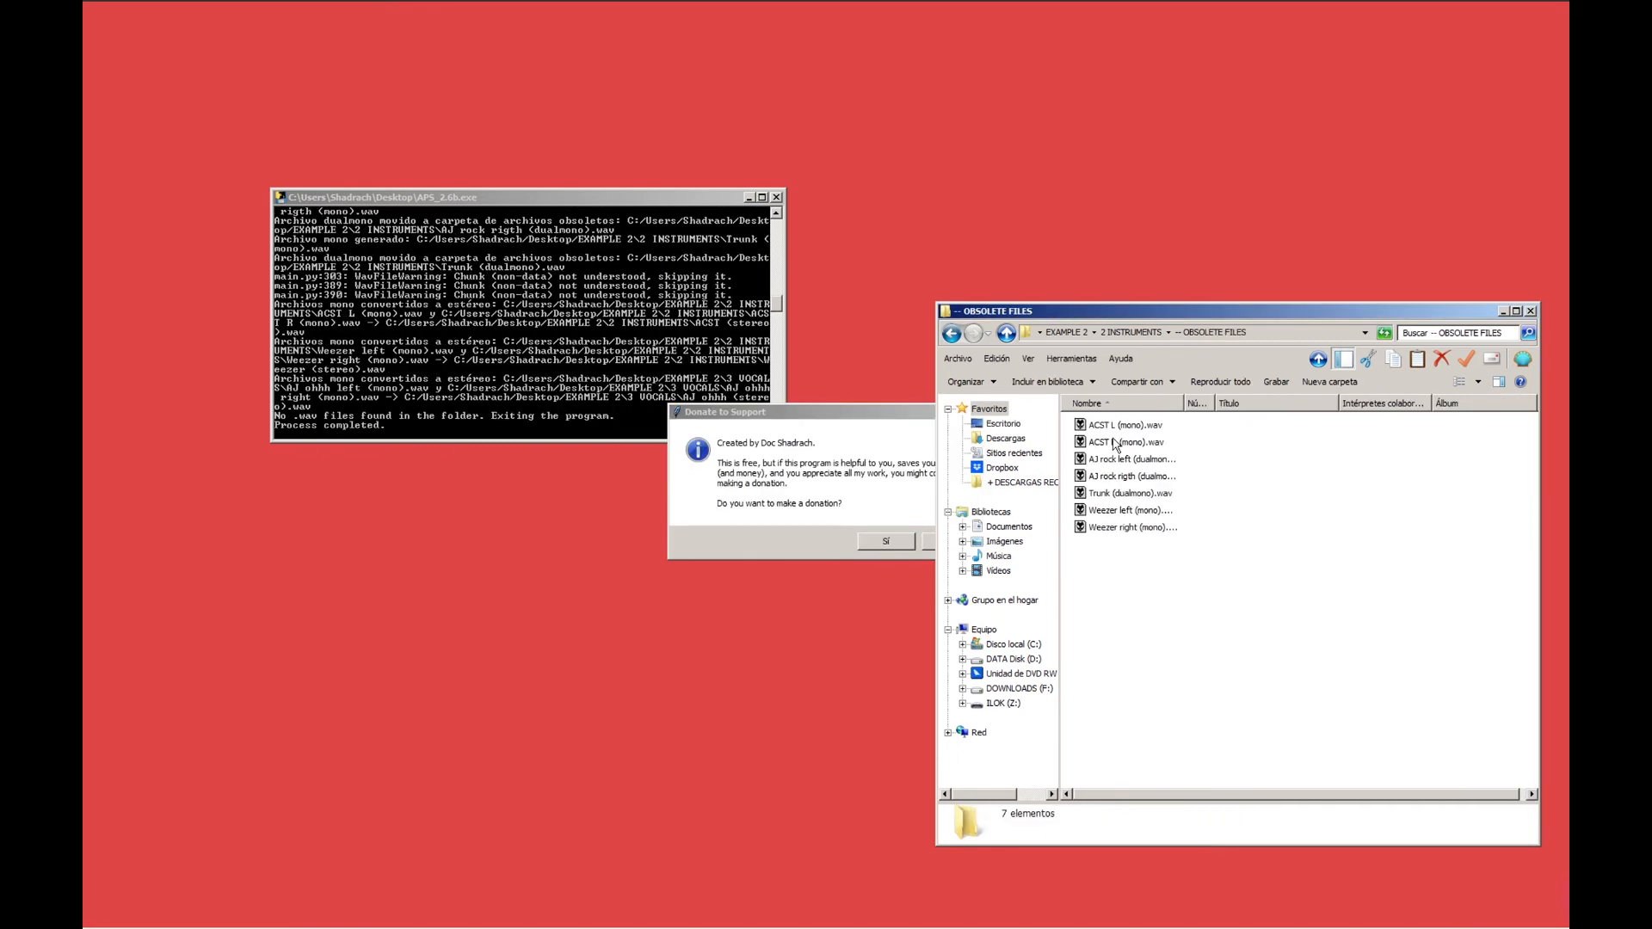
left_click(951, 333)
left_click(916, 419)
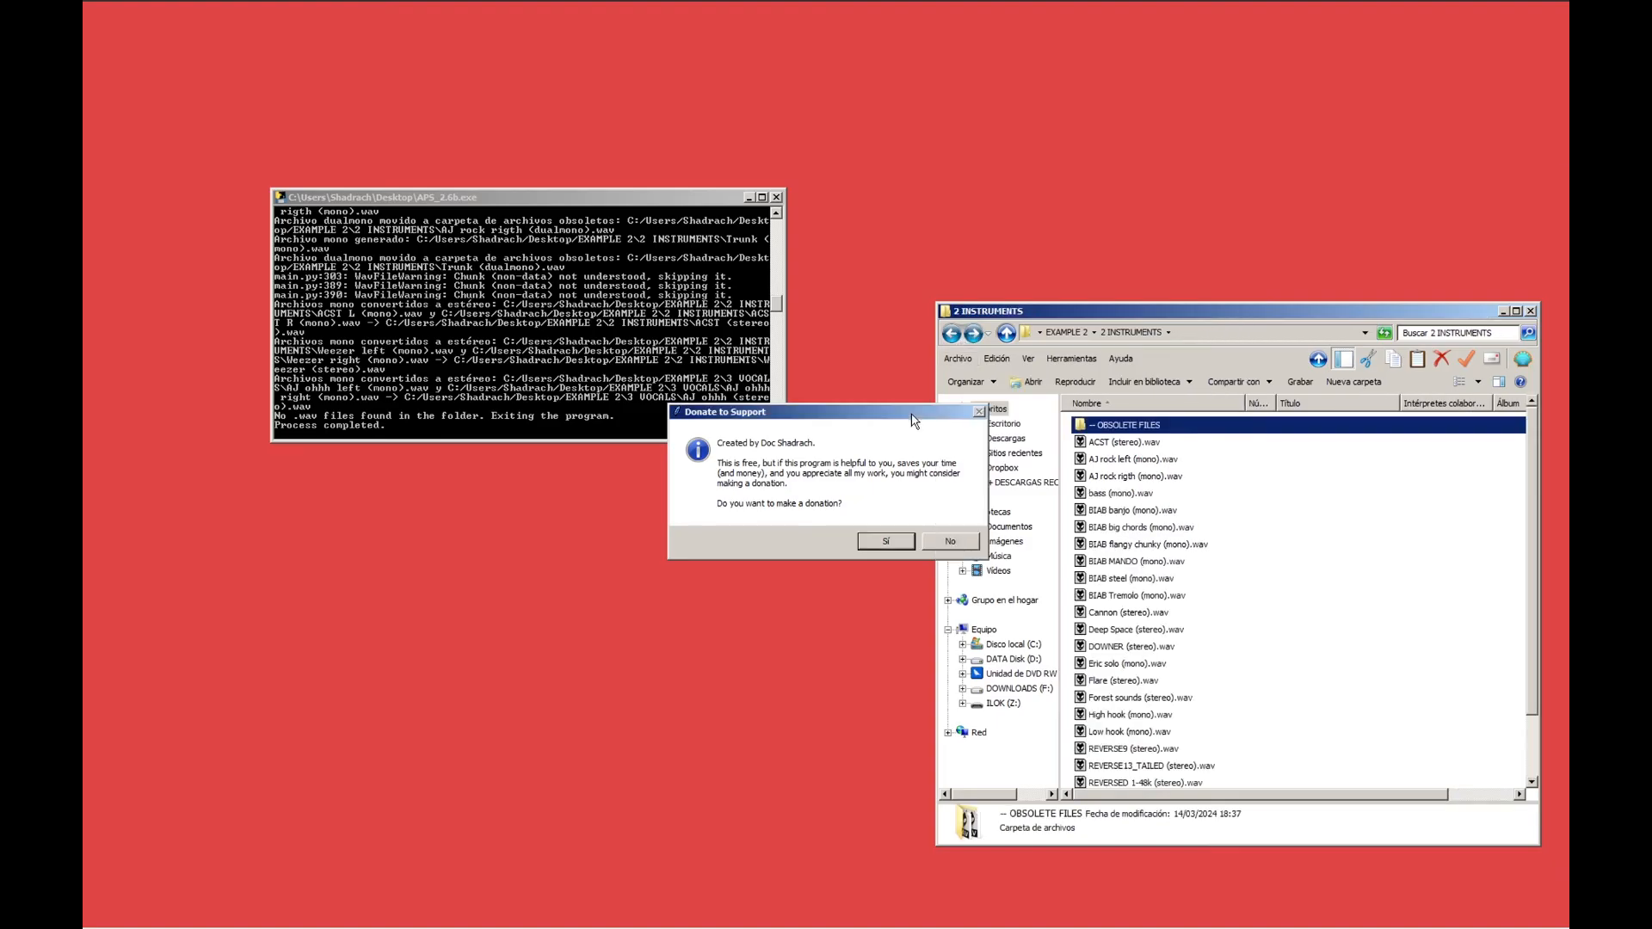
Decline the donation request and close the 2 INSTRUMENTS window.
left_click(949, 541)
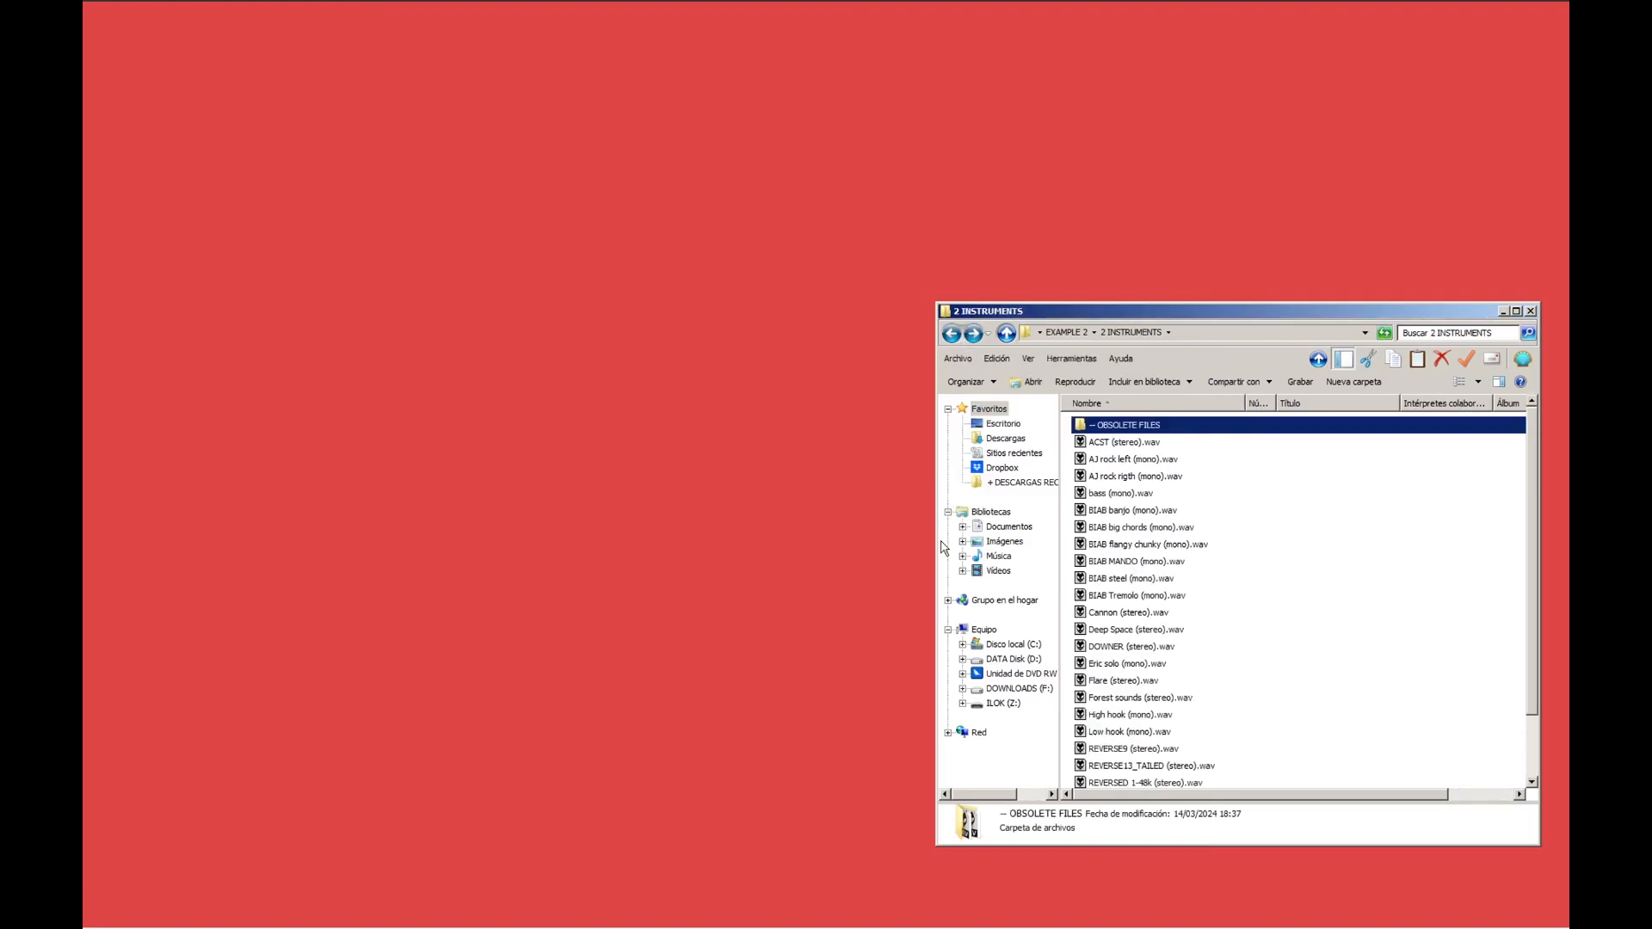
left_click(1531, 313)
Run the sanitizer on EXAMPLE 2's 1 DRUMS folder and agree to reorder its files.
double_click(726, 429)
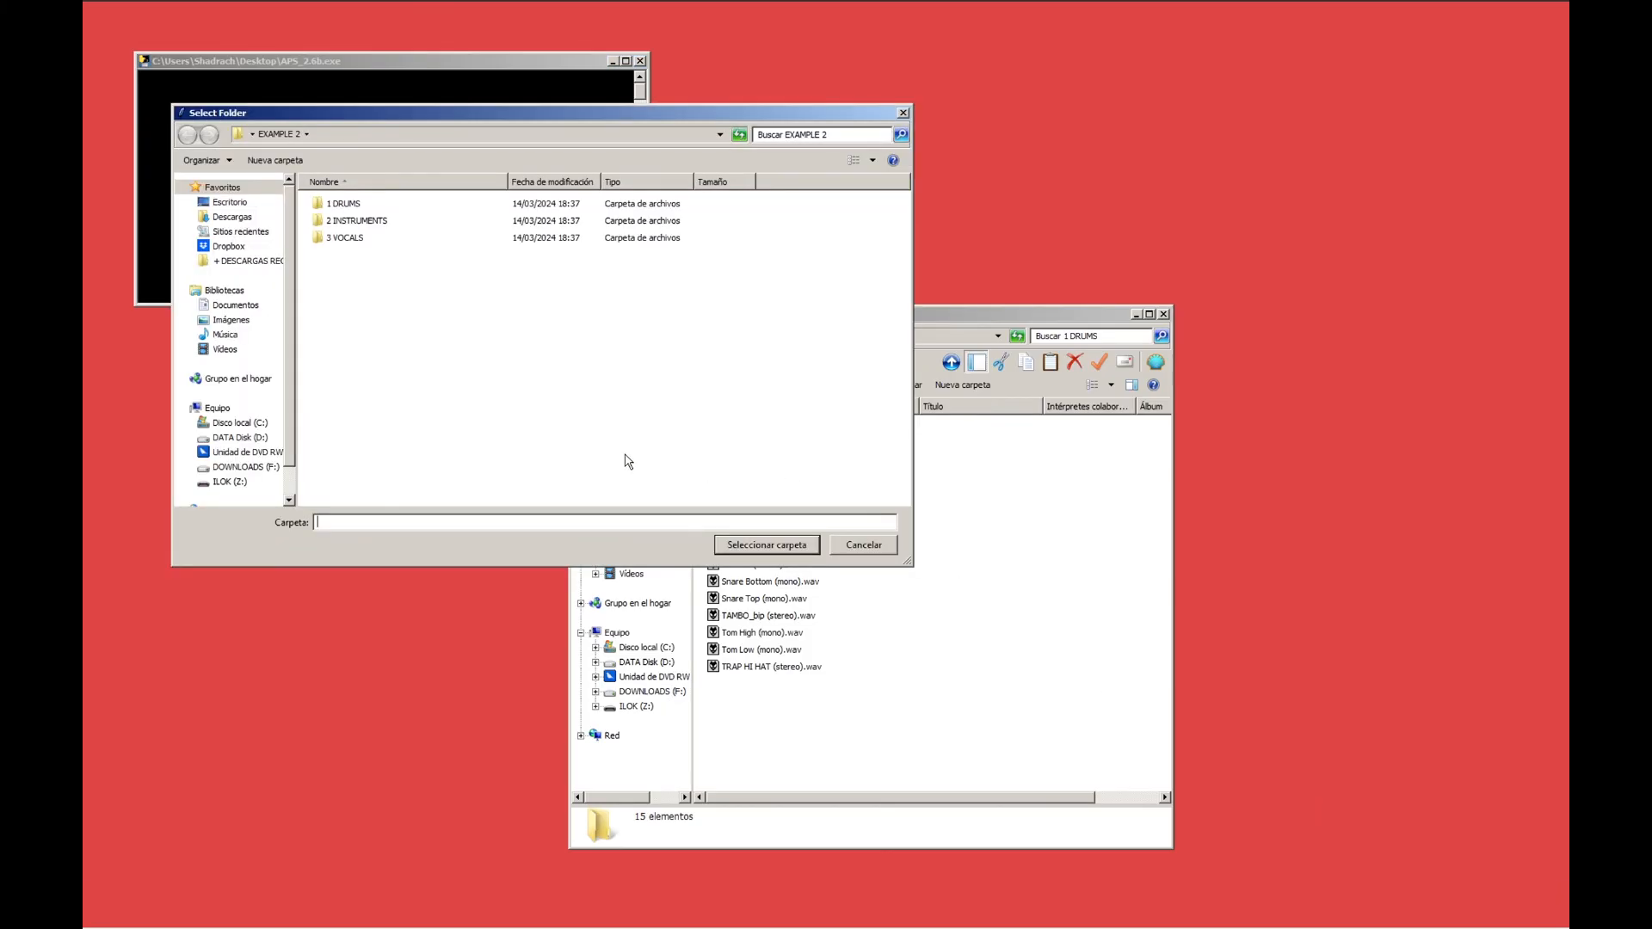
double_click(344, 204)
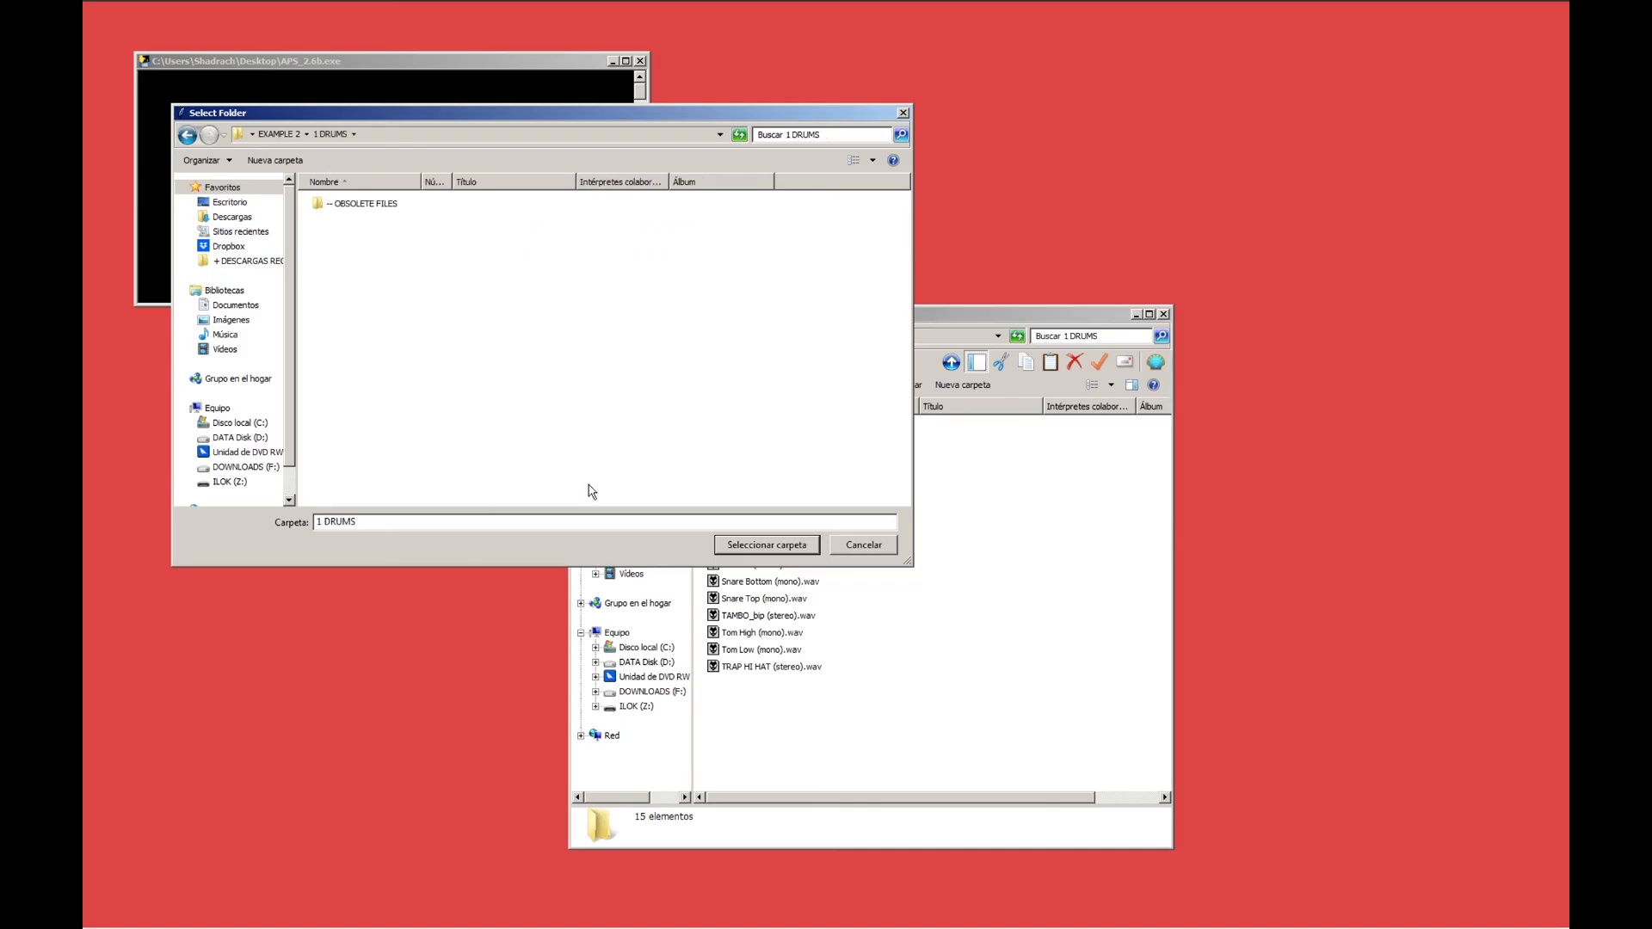
left_click(754, 547)
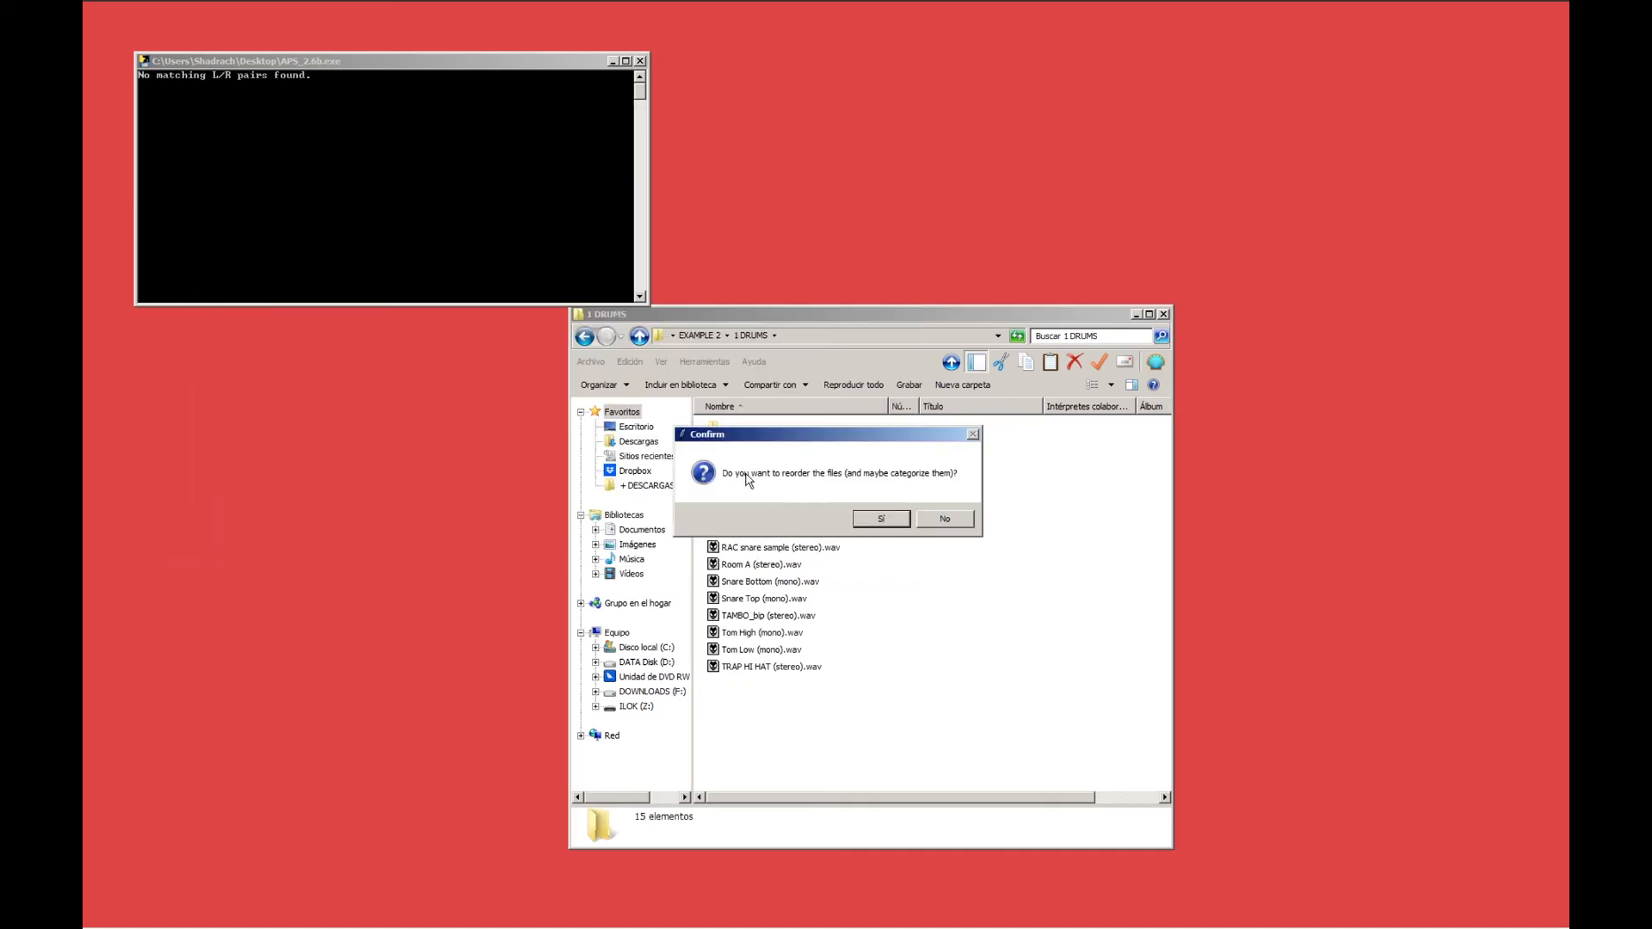
left_click(901, 518)
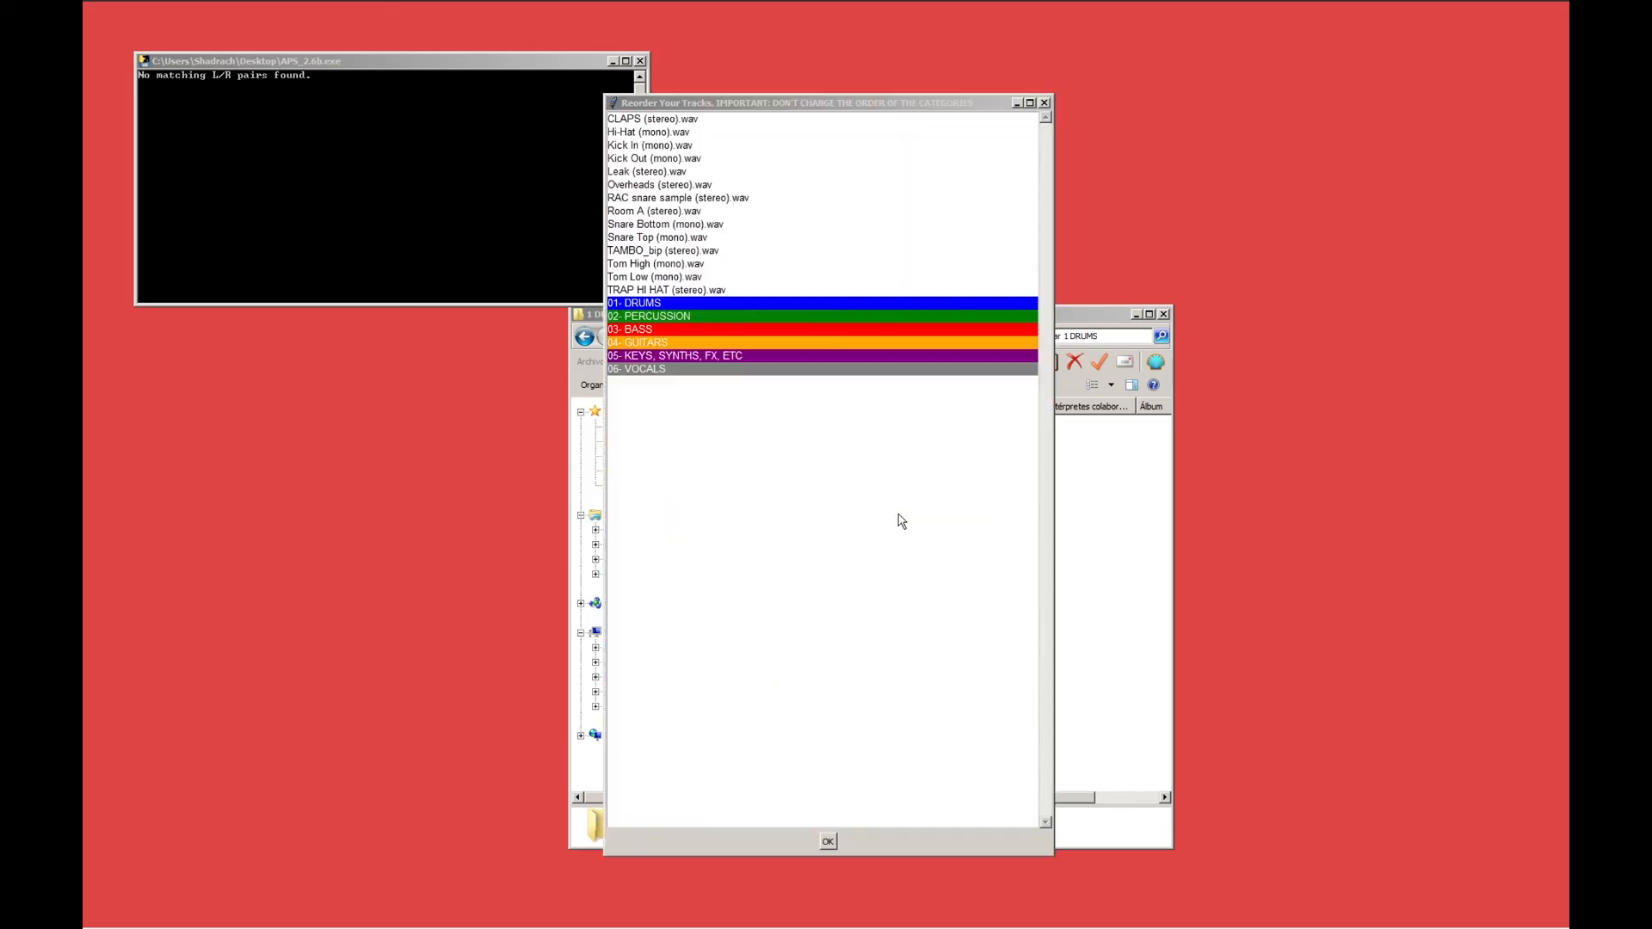
Order the tracks under 01- DRUMS from Kick In to Leak, put CLAPS, TAMBO_bip and TRAP HI HAT under 02- PERCUSSION, and apply the order.
mouse_move(632, 289)
left_mouse_down()
mouse_move(636, 316)
mouse_move(645, 276)
mouse_move(651, 310)
left_mouse_up()
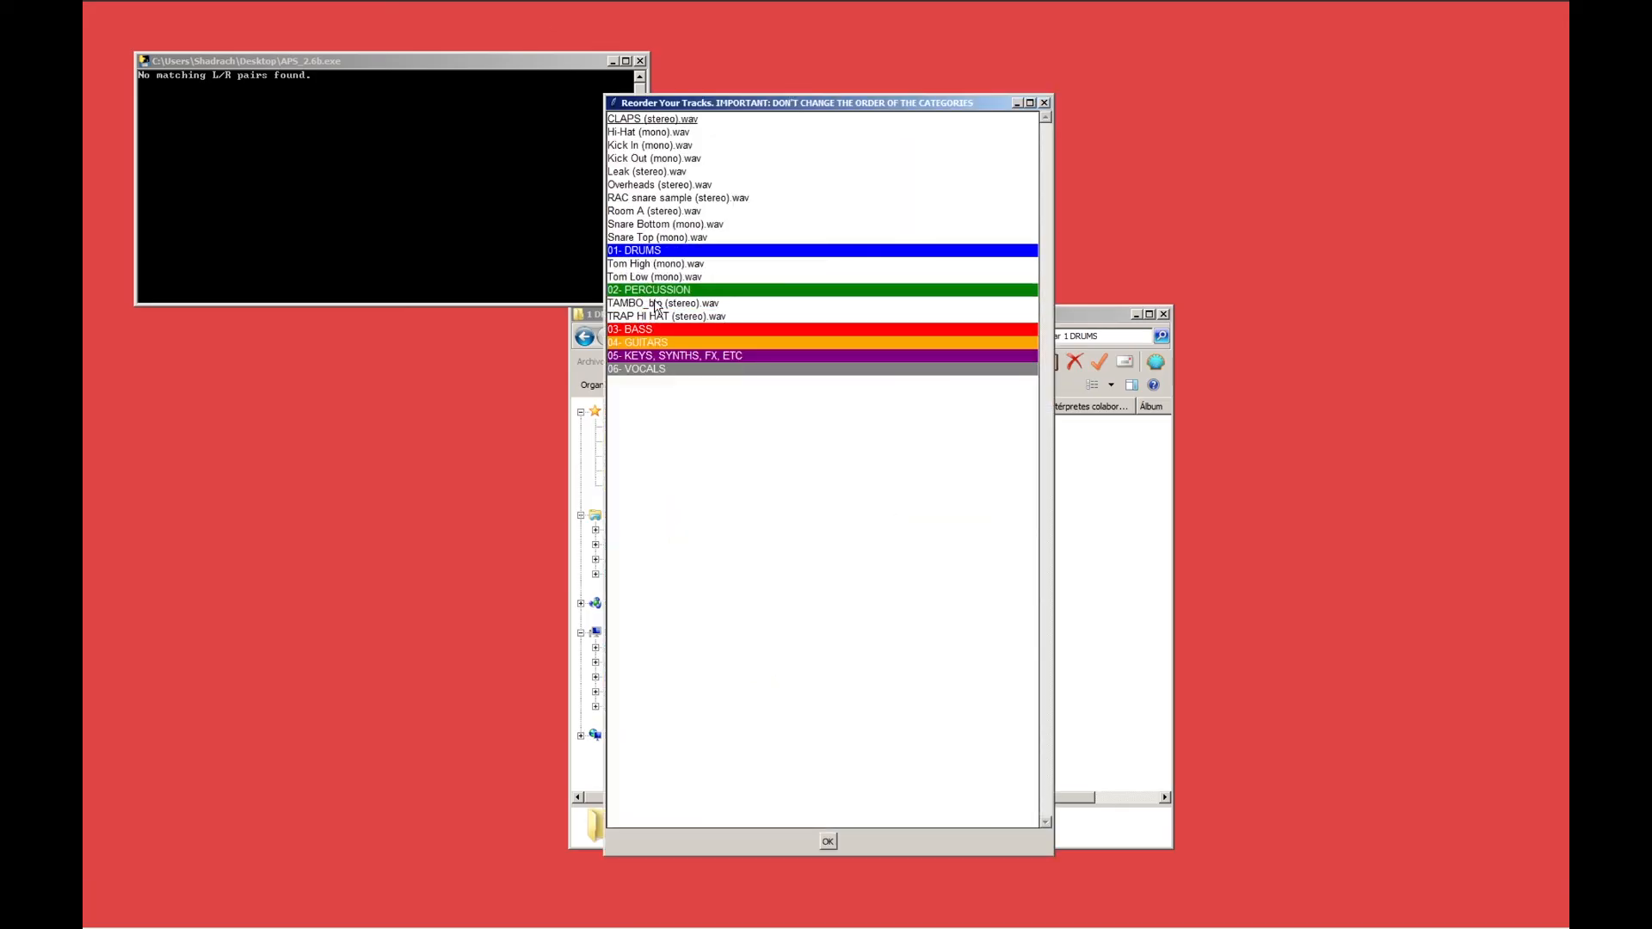
left_click_drag(661, 238, 663, 277)
left_click_drag(668, 203, 679, 263)
left_click_drag(682, 172, 664, 217)
left_click_drag(654, 119, 662, 297)
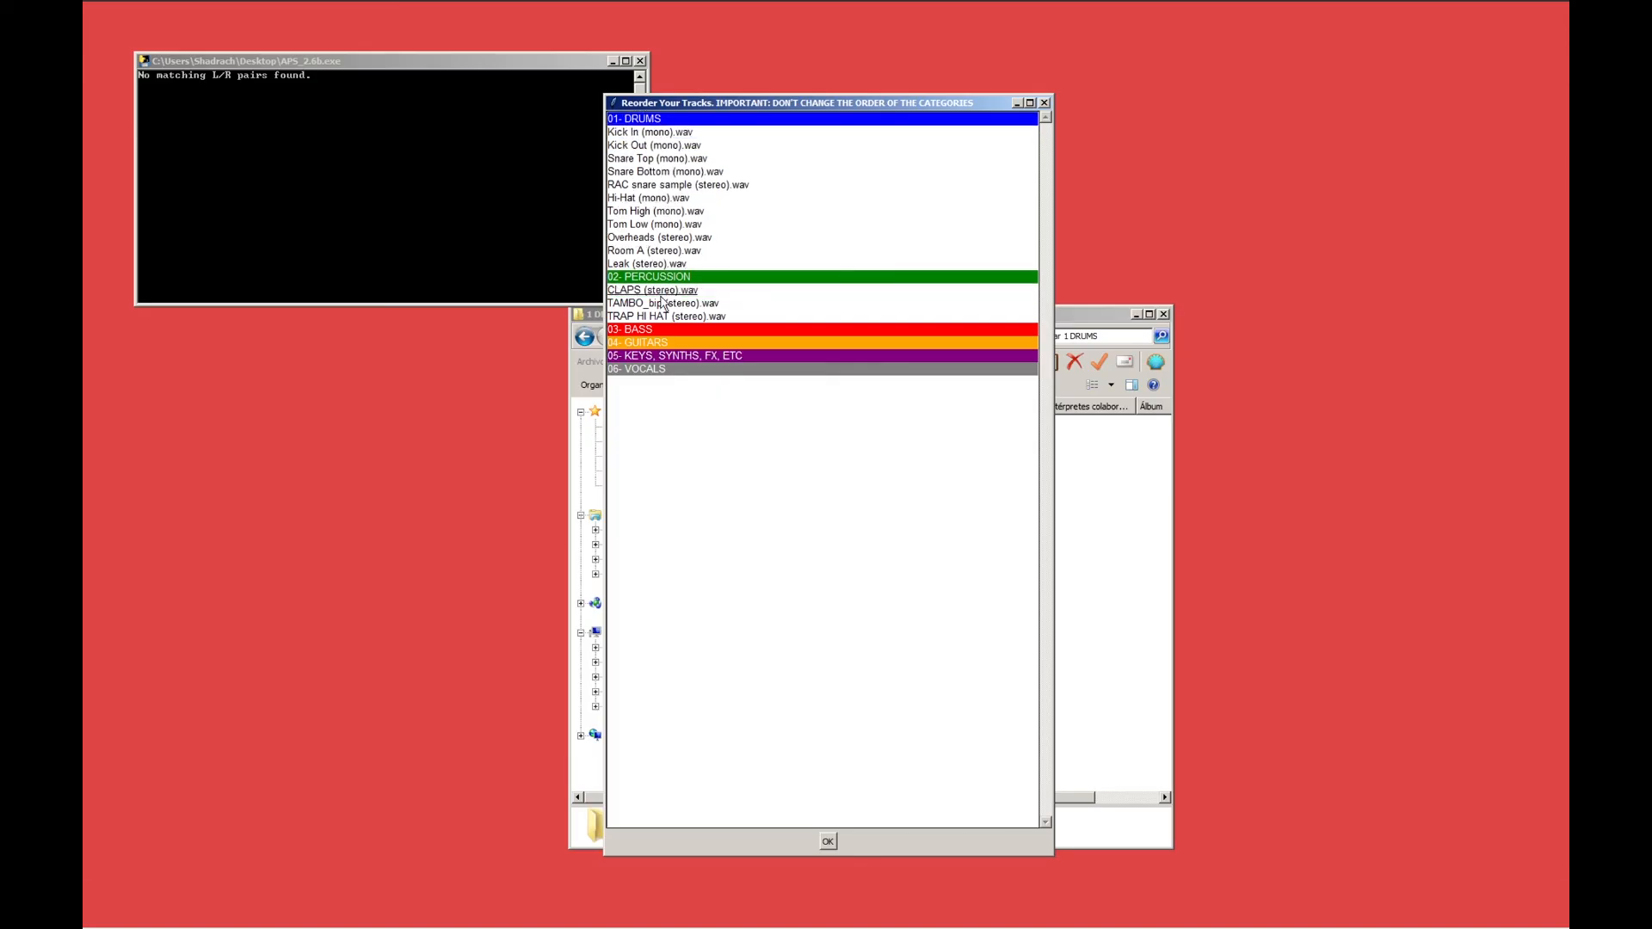
left_click(828, 841)
left_click(940, 542)
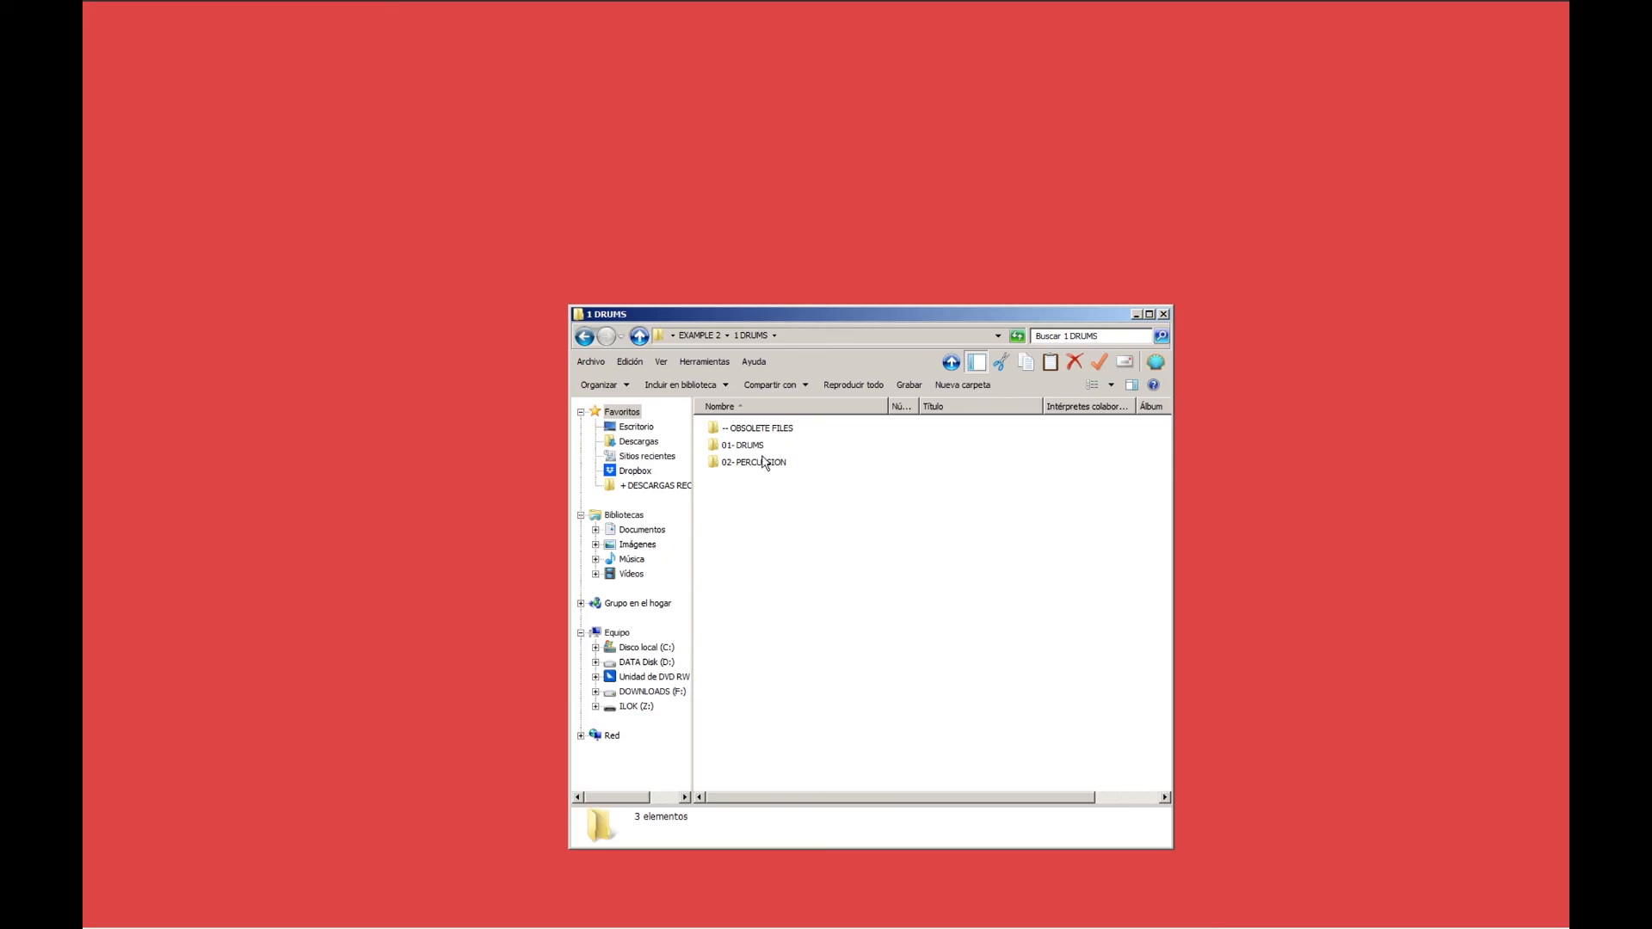
Check the numbered files in 1 DRUMS's 01- DRUMS and 02- PERCUSSION subfolders.
double_click(748, 445)
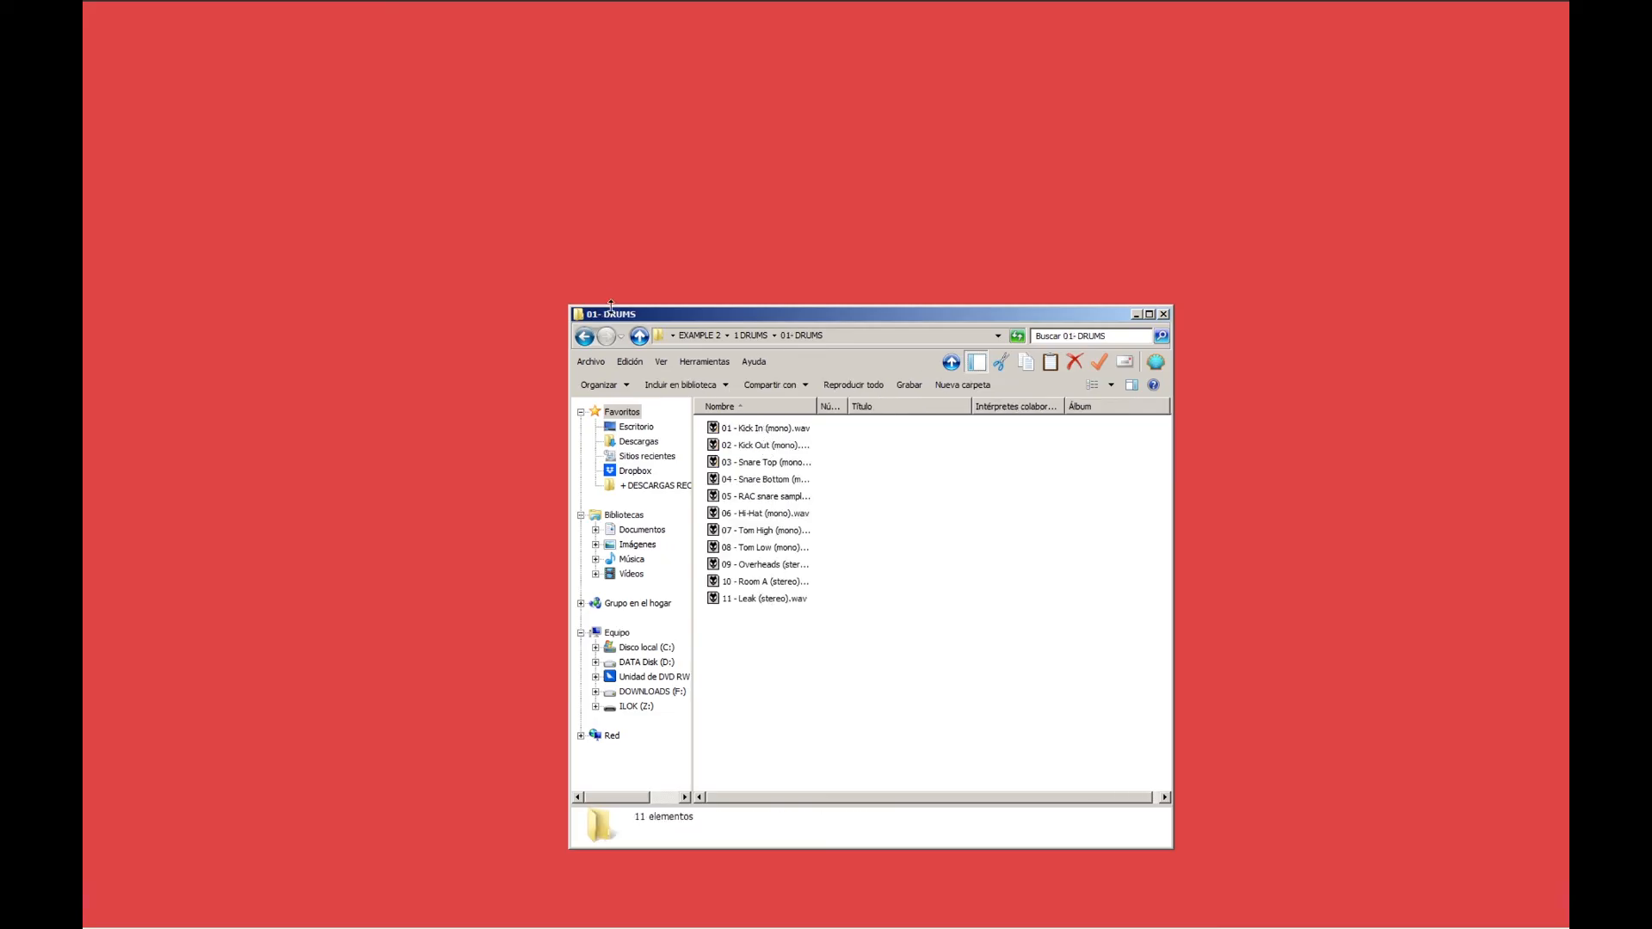
left_click(584, 337)
double_click(757, 463)
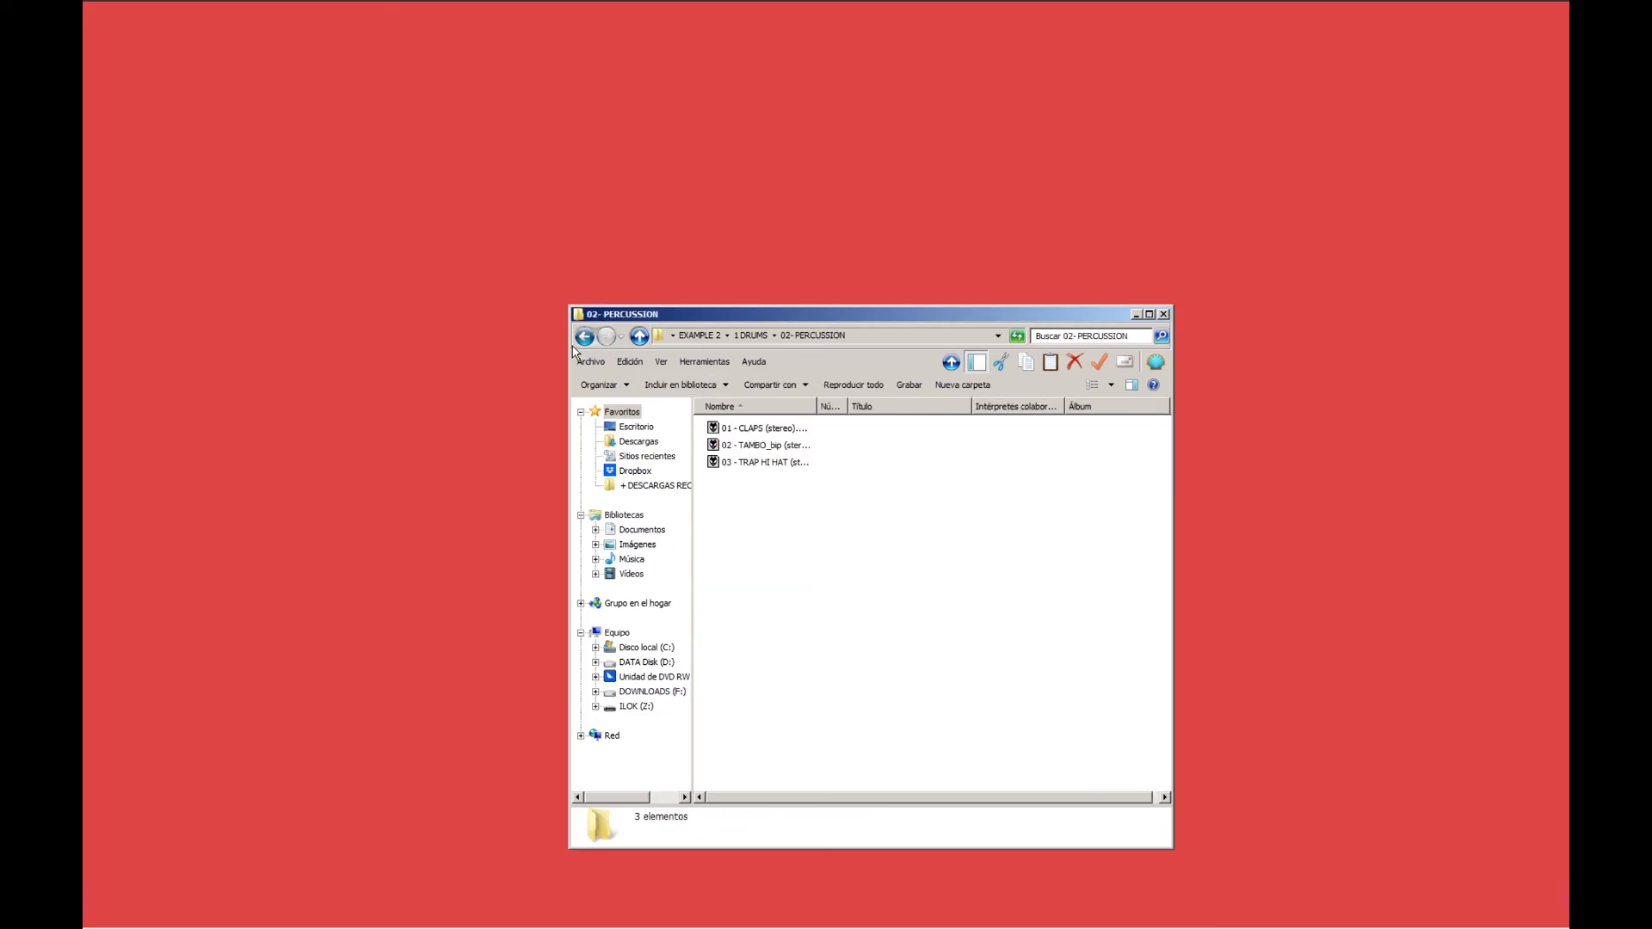